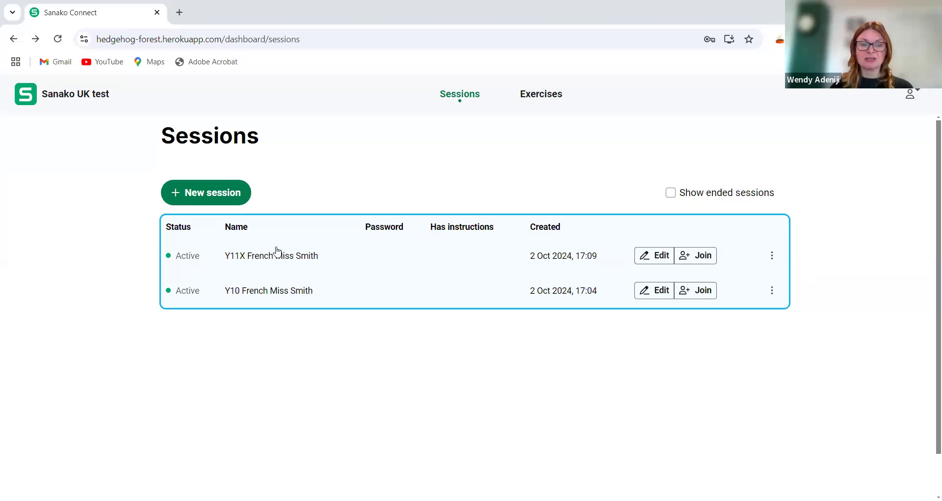
- Join the active Y10 French session and accept the audio and video setup
click(701, 290)
click(661, 236)
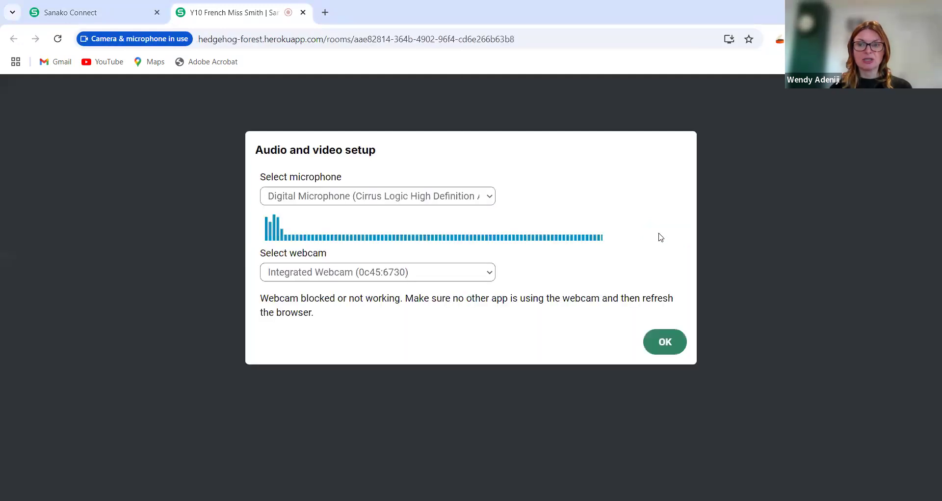
click(667, 343)
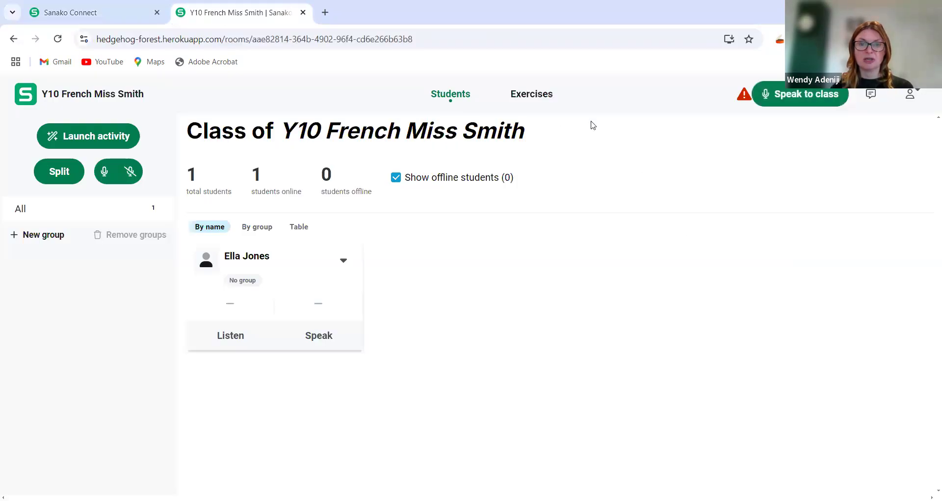
- Create a new exercise in the session named "French Photo card description - local area"
click(538, 98)
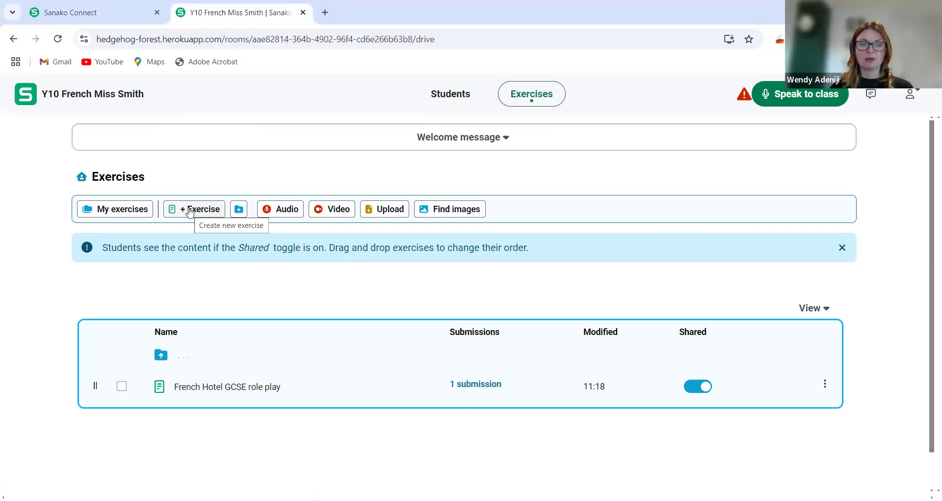
click(190, 211)
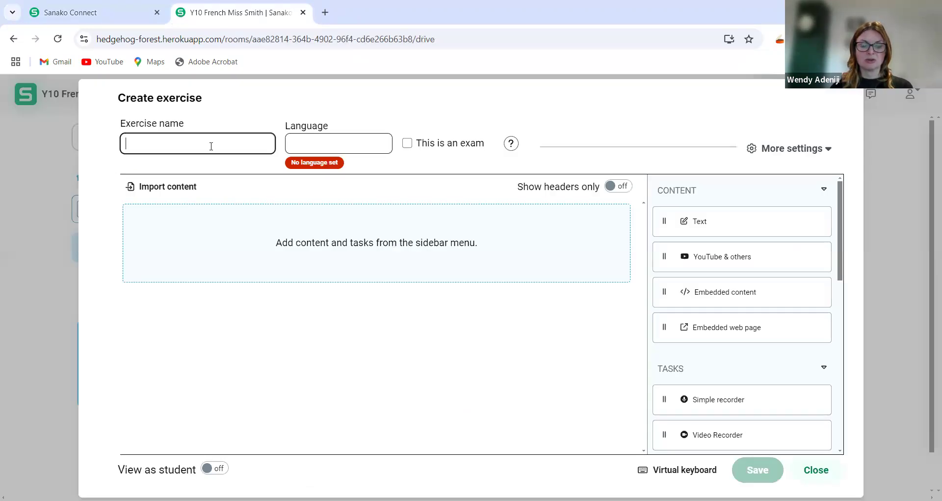
text(Fren)
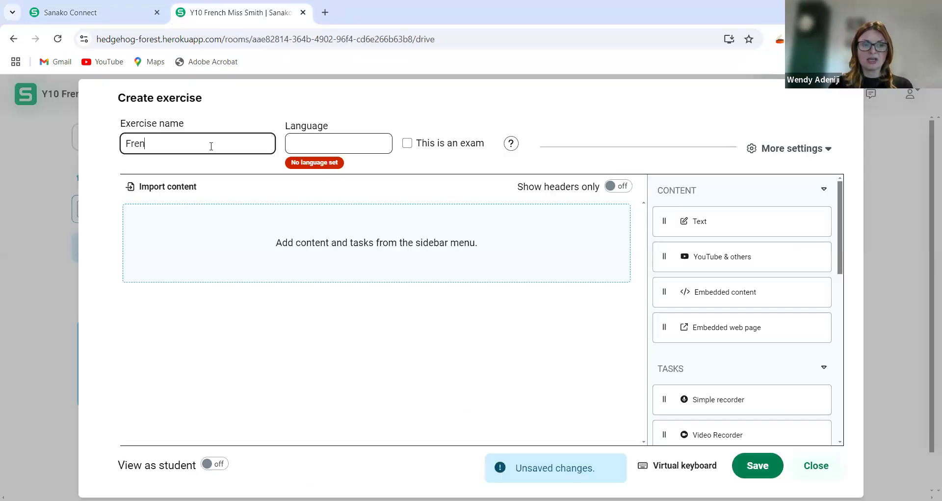
text(ch Photo card desc)
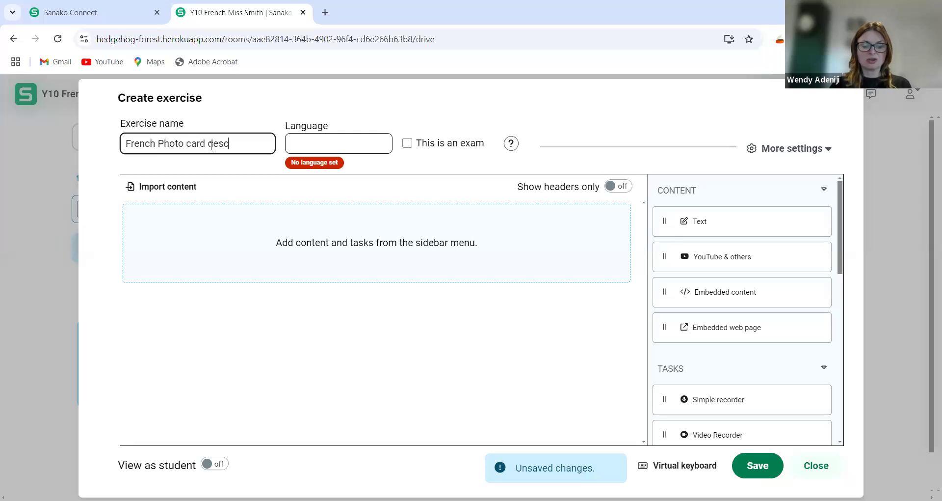
text(ription )
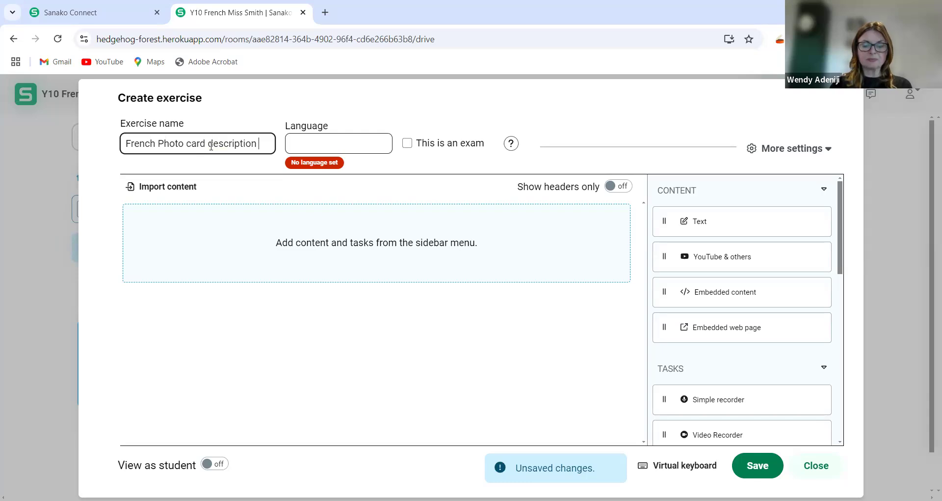
text(- local area)
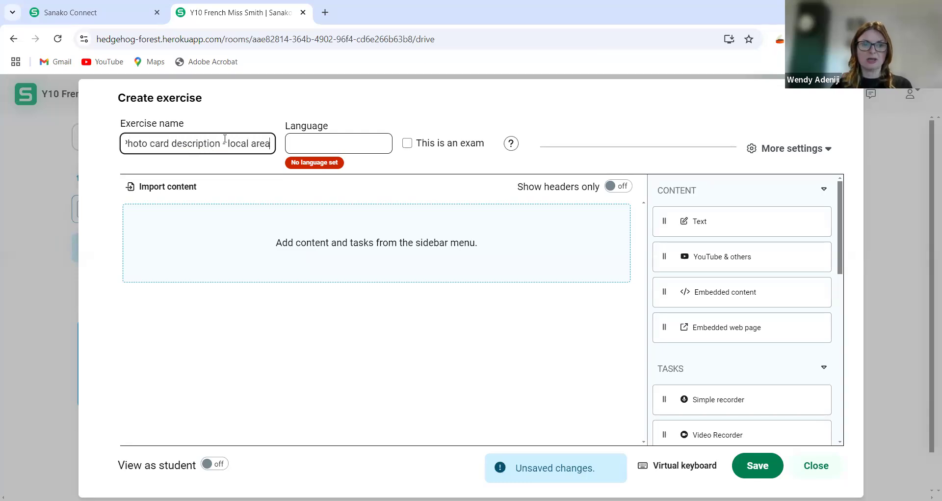
- Set the exercise language to French
click(311, 139)
text(f)
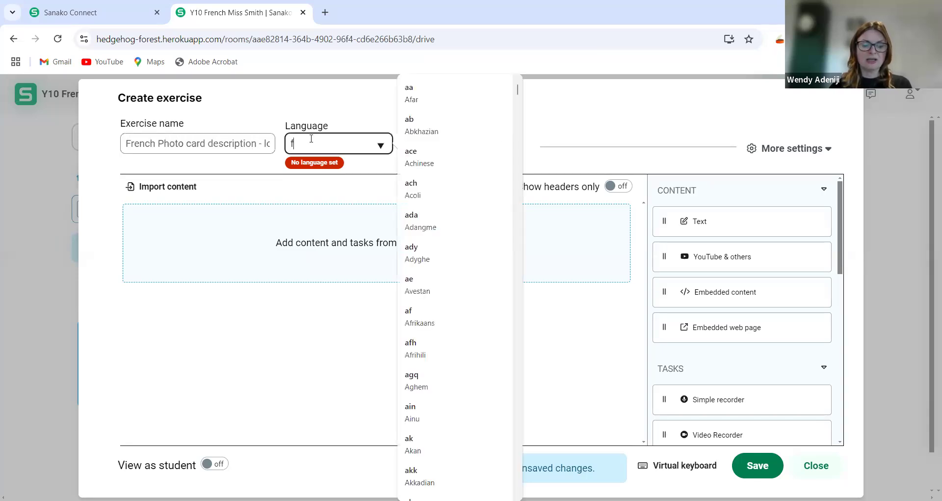
text(r)
click(413, 155)
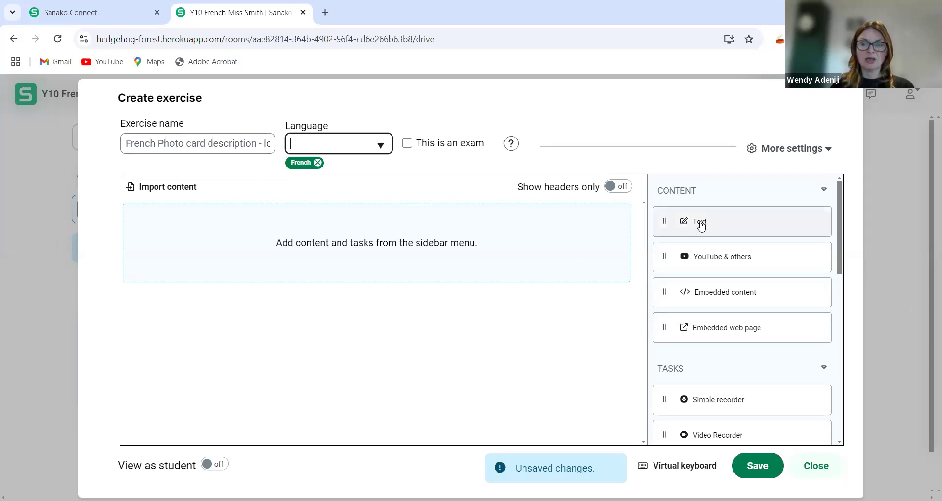
- Add a Text element to the exercise's first page and title it "Read the instructions below."
drag(666, 222, 360, 243)
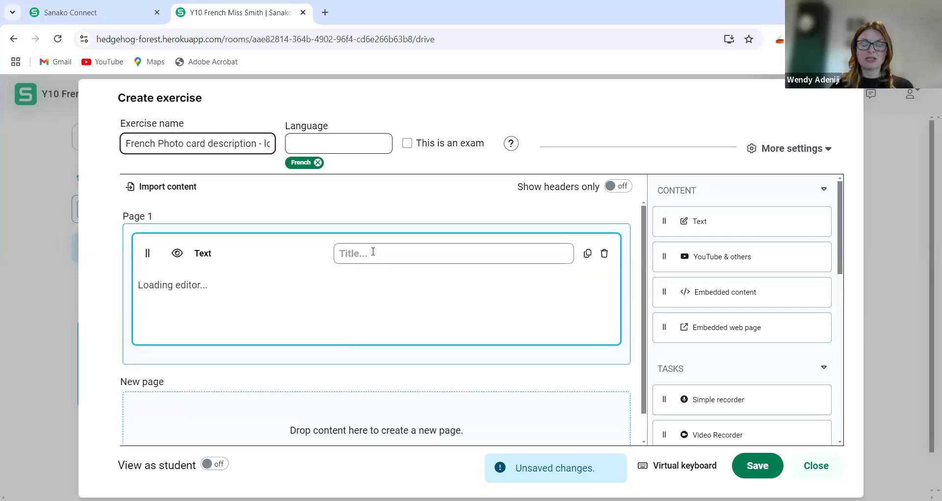
click(374, 250)
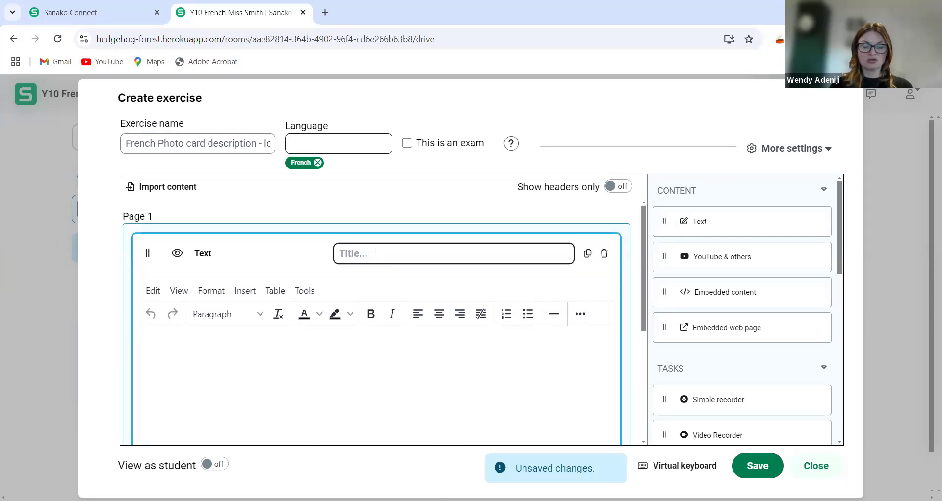
text(Read)
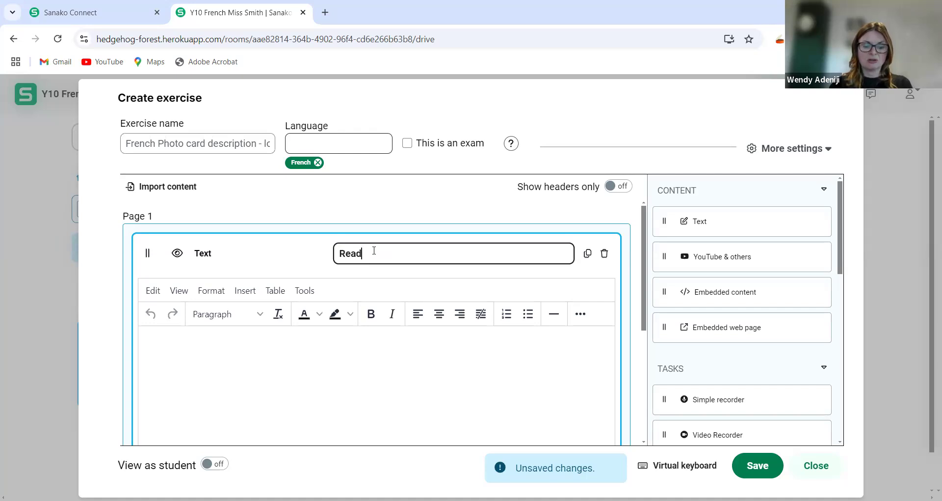
text( the instr)
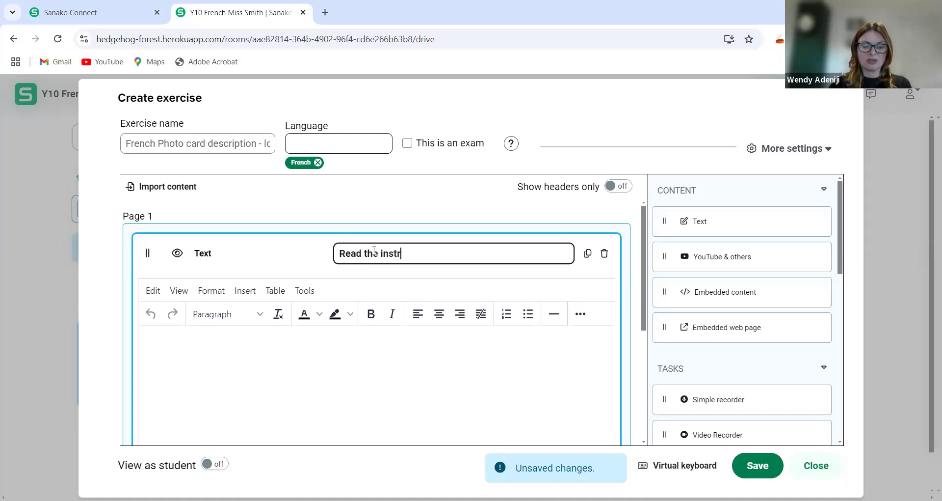
text(uctions be)
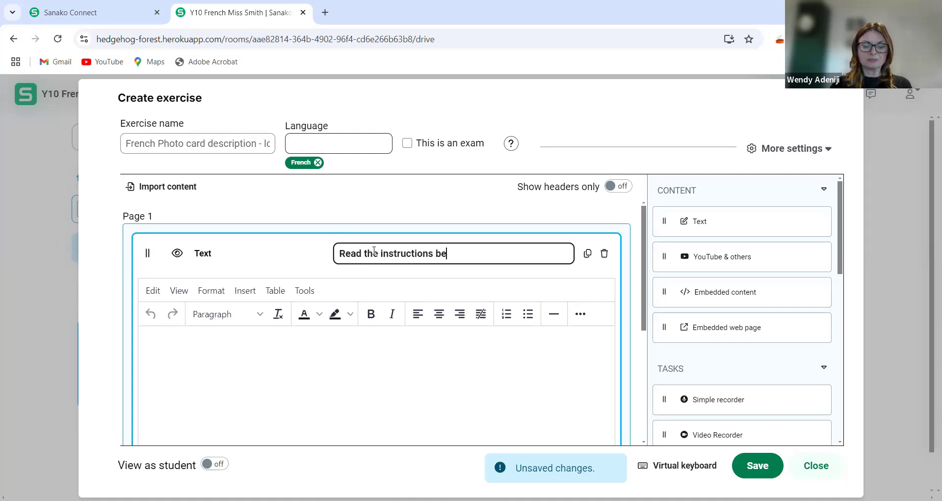
text(low.)
- Write the instruction "Look at this photo and describe." in the body of the Text element
click(365, 341)
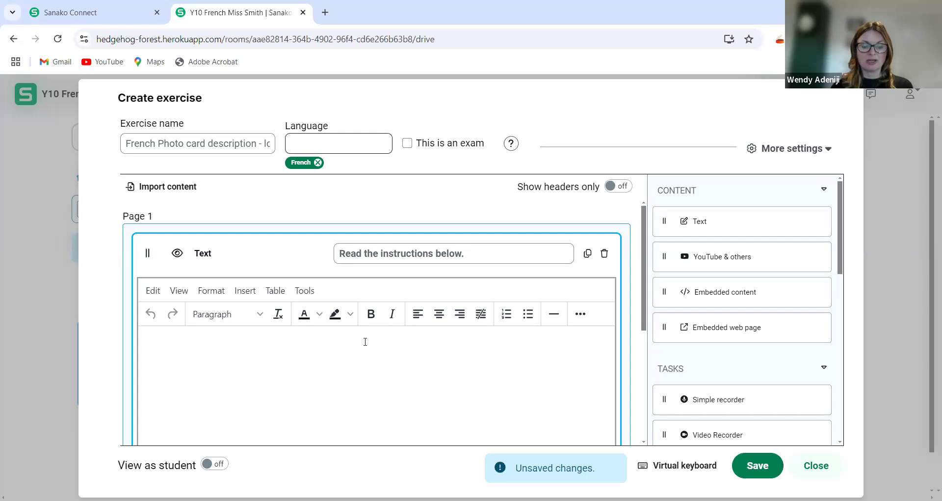
text(Lo)
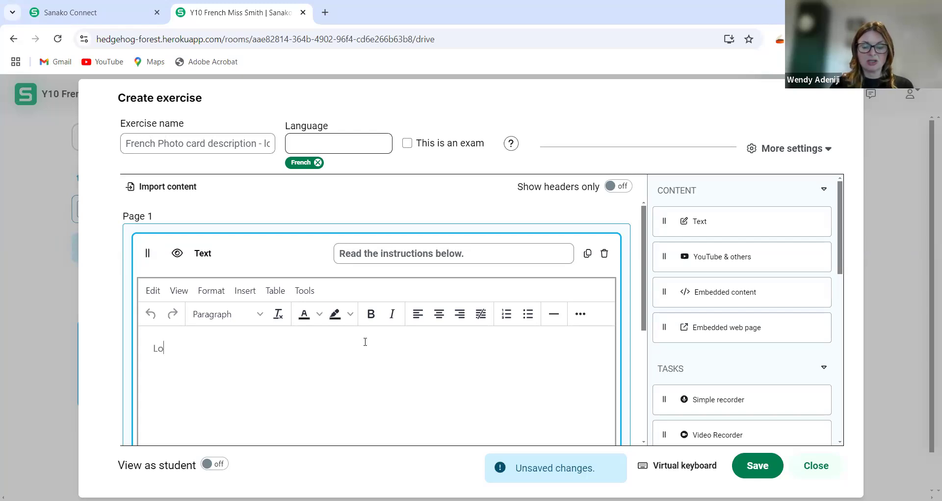
text(ok at this pht)
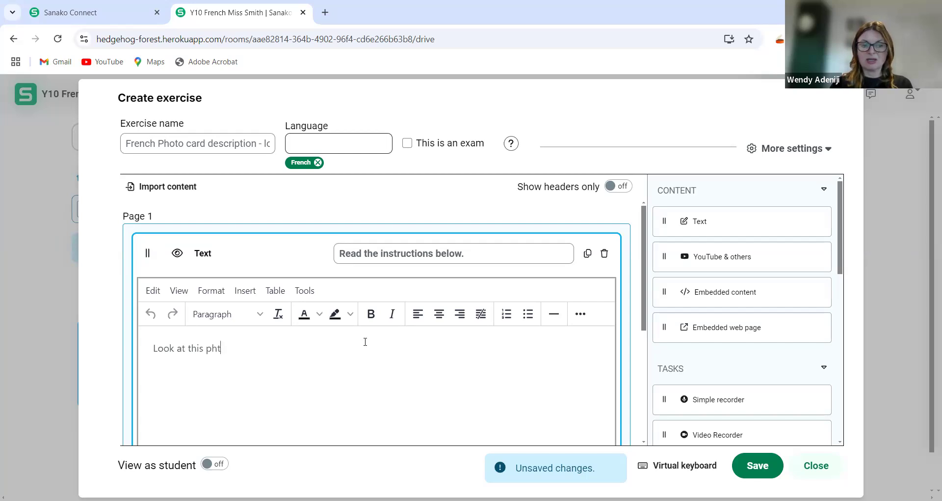
key(BackSpace)
text(oto an)
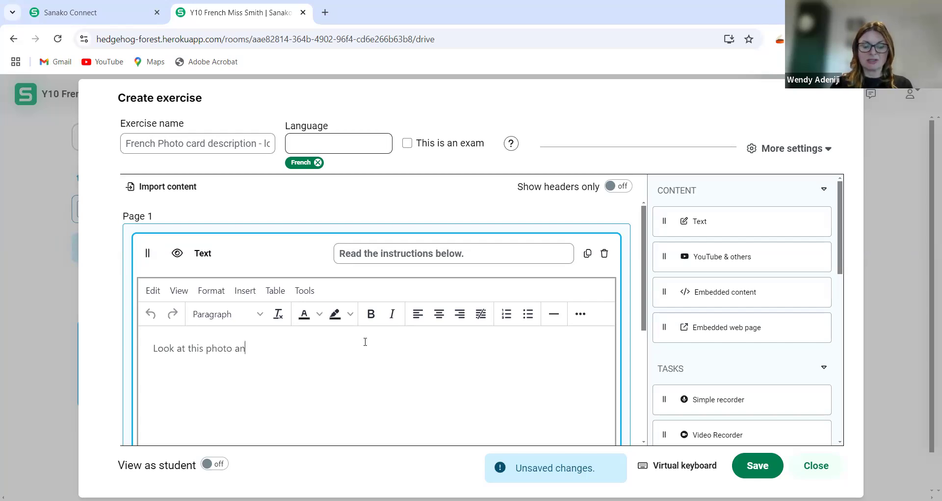
text(d describe)
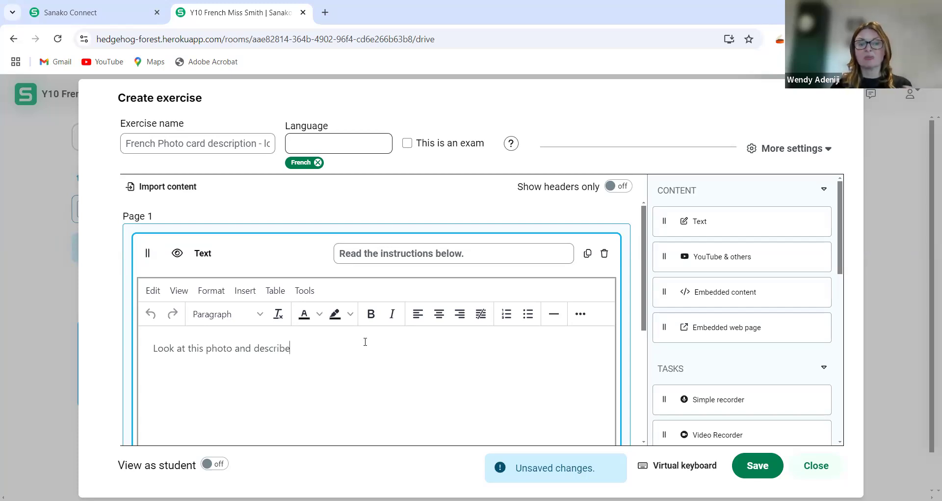
text(.)
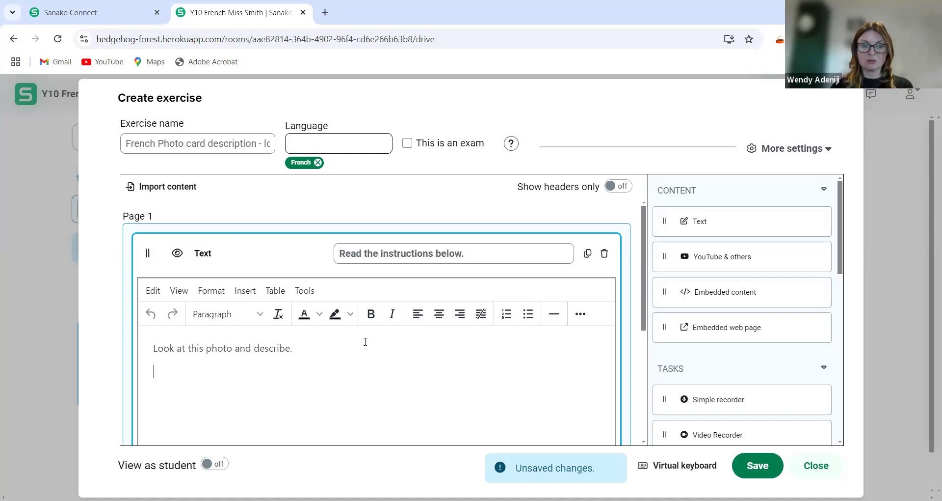
- Add a second line reading "J'ai regardé" to the Text element, inserting the é with the French virtual keyboard, and close the keyboard
text(J'ai)
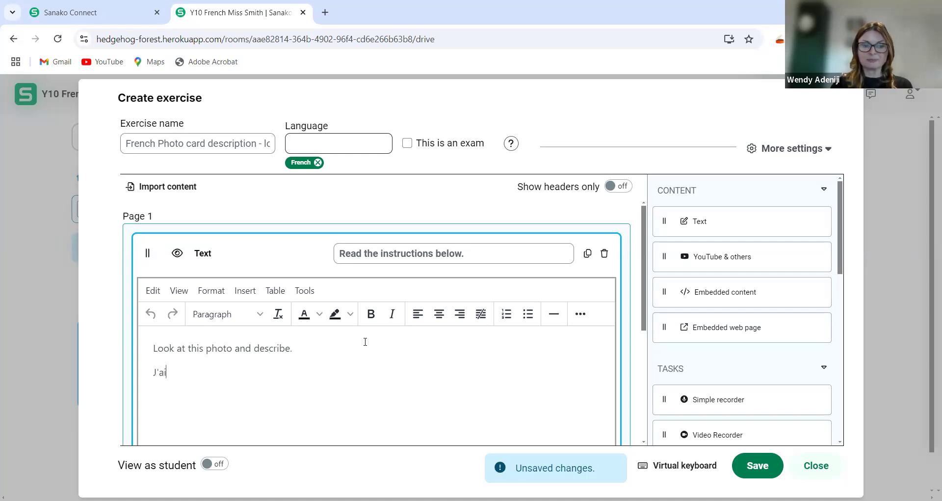
text( regardf)
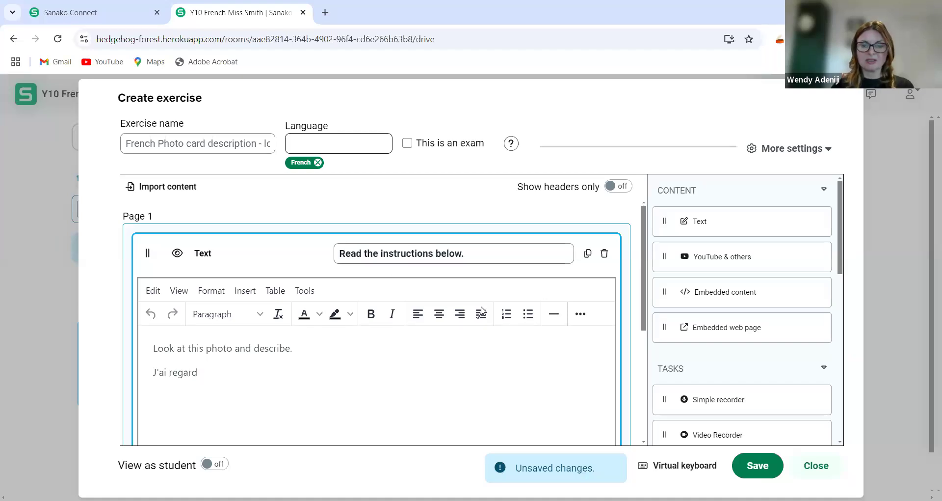
click(682, 466)
click(583, 159)
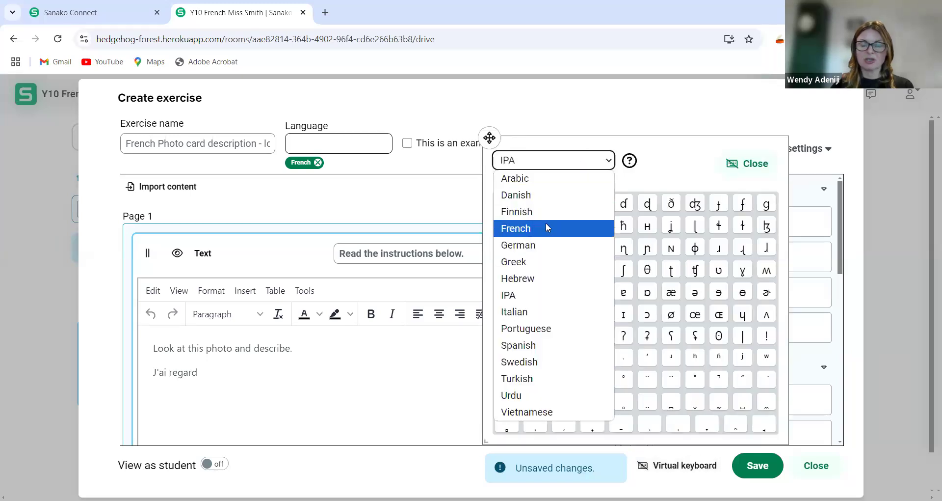
click(546, 227)
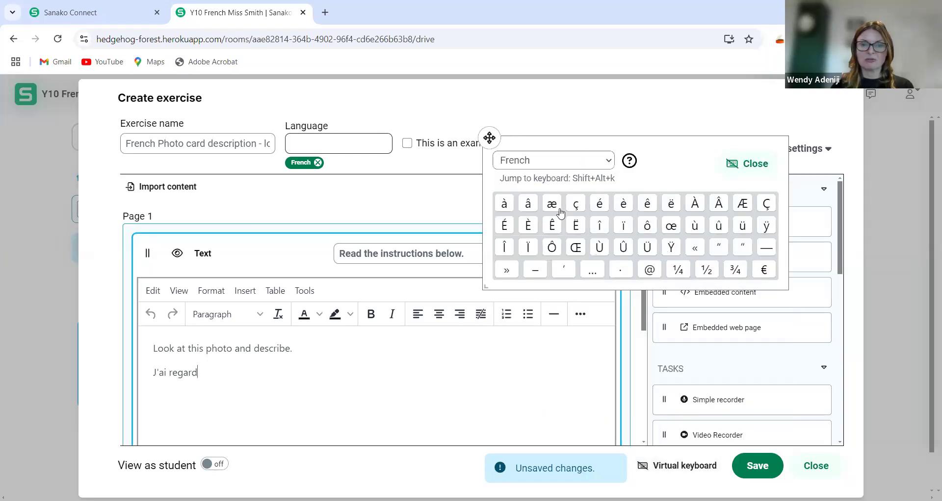
click(600, 203)
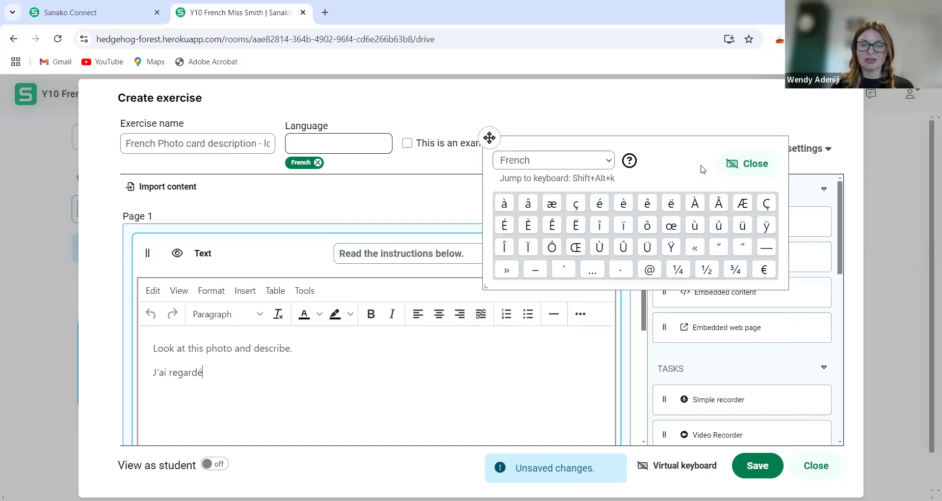
drag(489, 138, 398, 140)
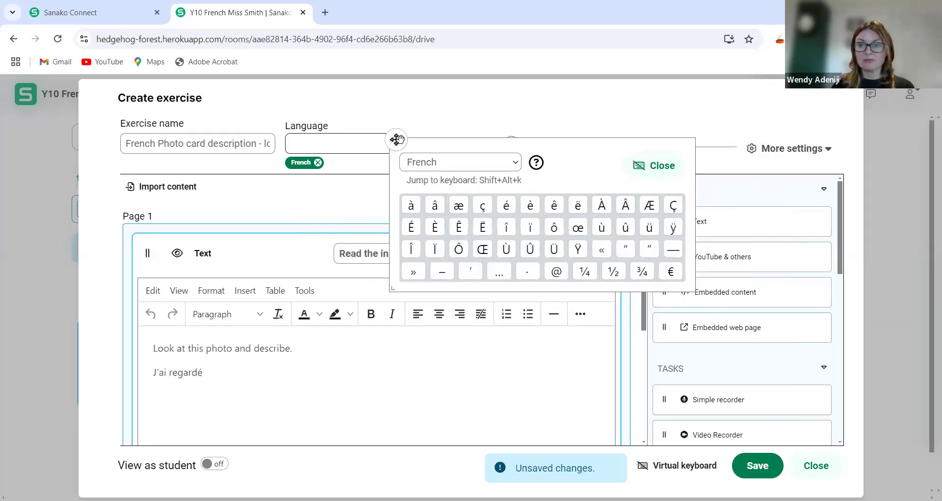
click(663, 169)
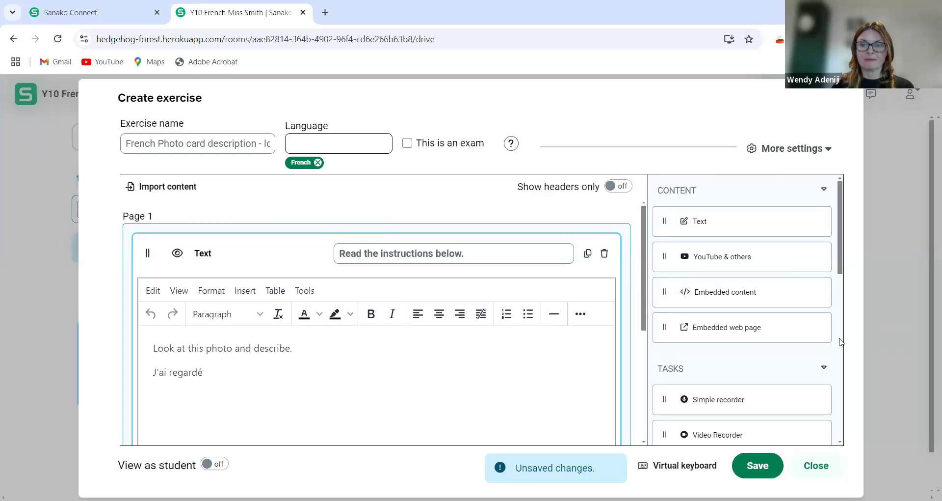
- Upload the image Photo of town.png to the exercise's files
scroll(841, 342, down, 5)
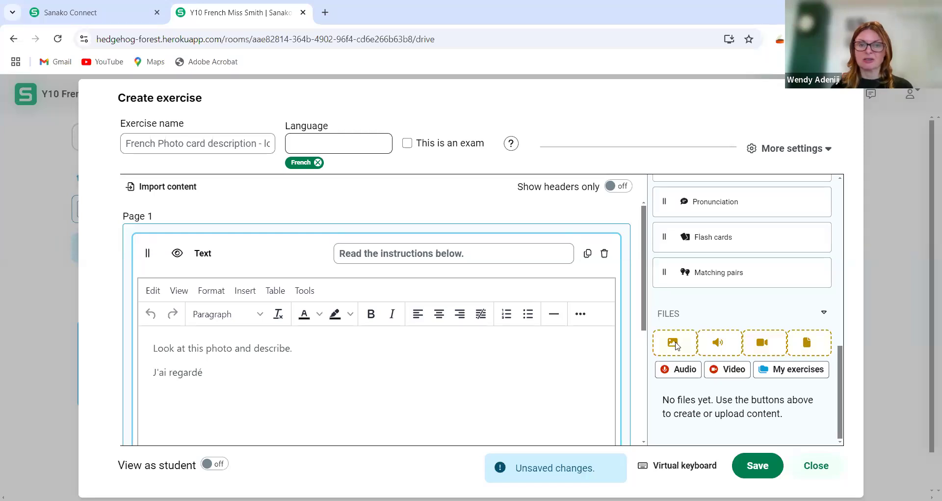
click(673, 343)
click(348, 116)
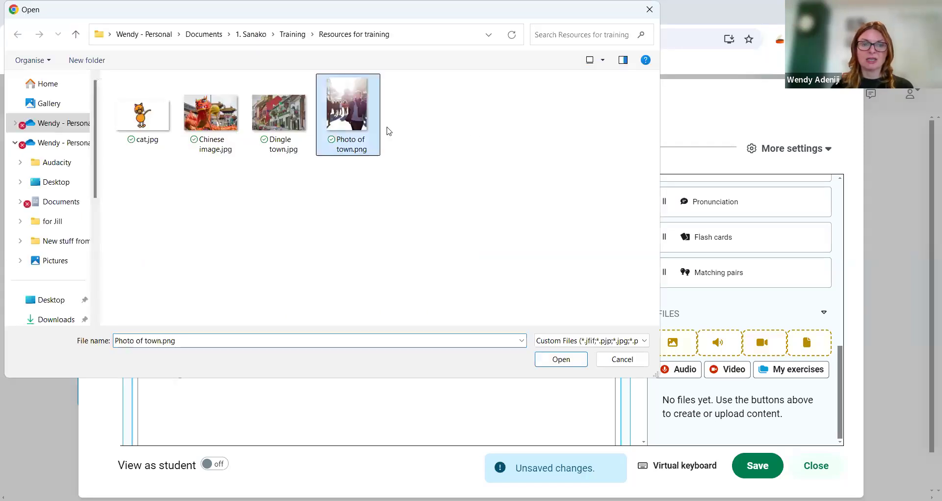
click(561, 358)
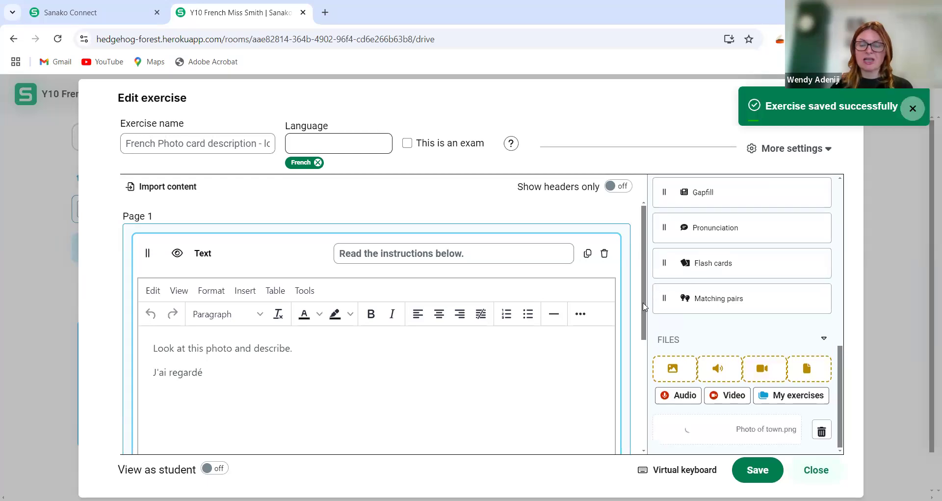
- Place the uploaded Photo of town.png on a new page after the Text element
scroll(646, 320, down, 1)
scroll(640, 382, down, 1)
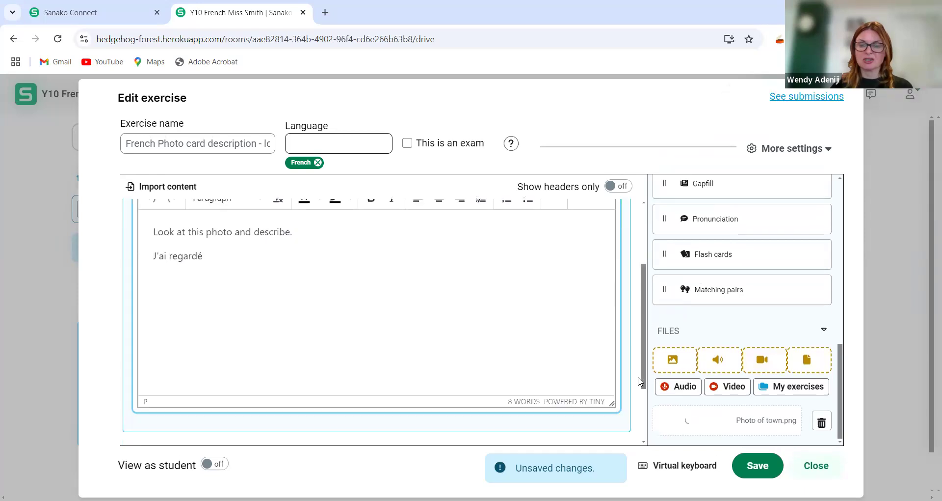
scroll(640, 381, down, 2)
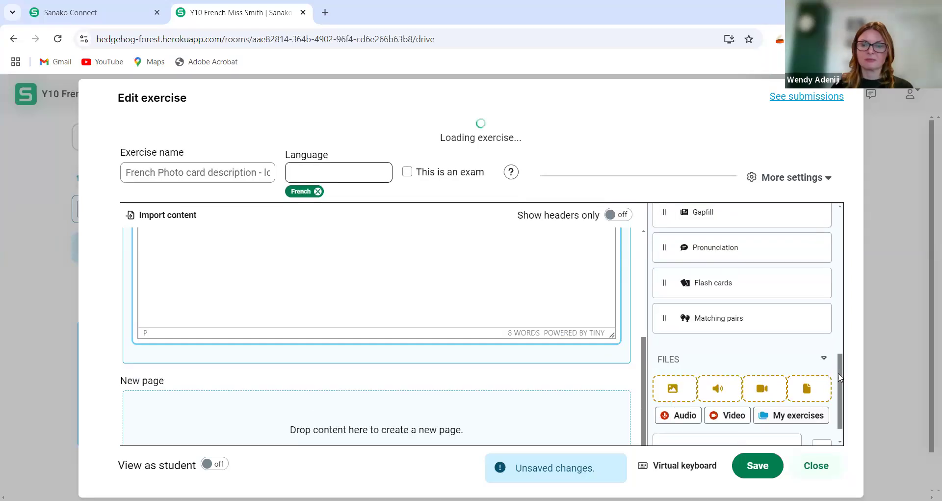
scroll(697, 422, down, 1)
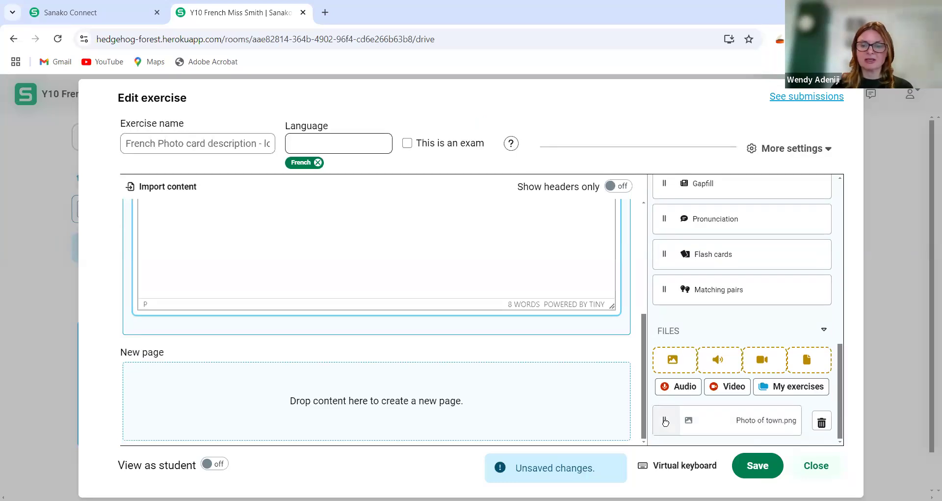
drag(664, 421, 335, 397)
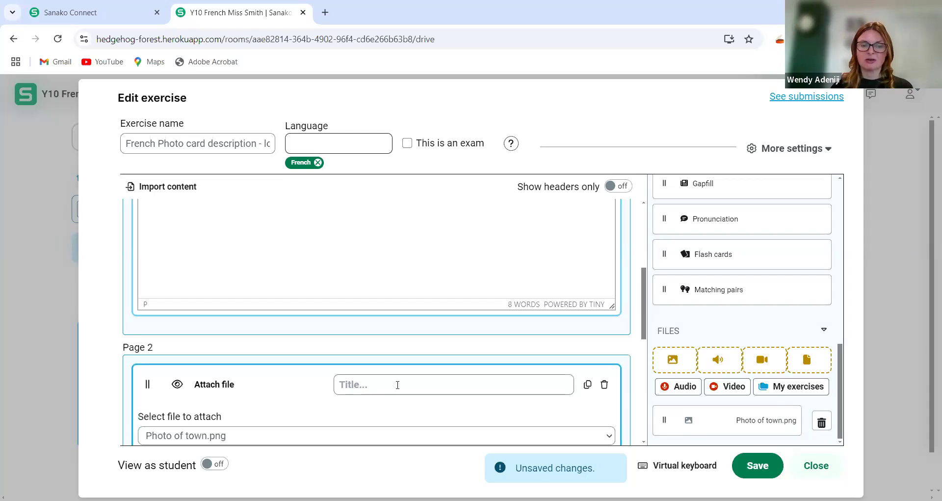
- Give the attached Photo of town.png the alternative text "Photo of a town"
scroll(446, 393, down, 1)
click(393, 322)
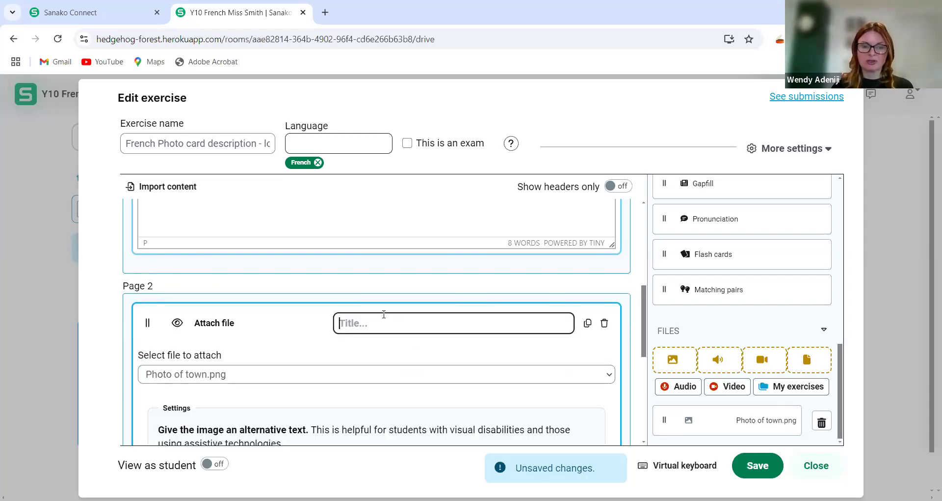
scroll(382, 320, down, 2)
click(302, 360)
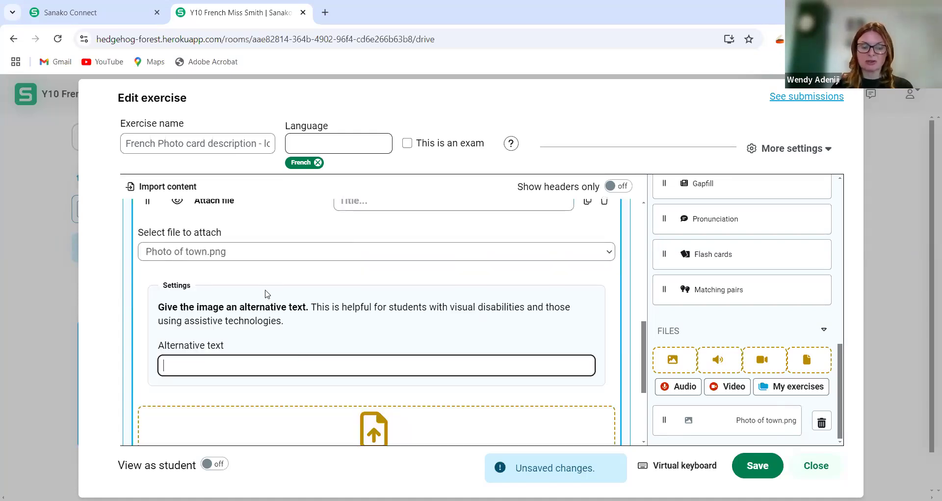
text(\P)
text(Photo of )
text(a town)
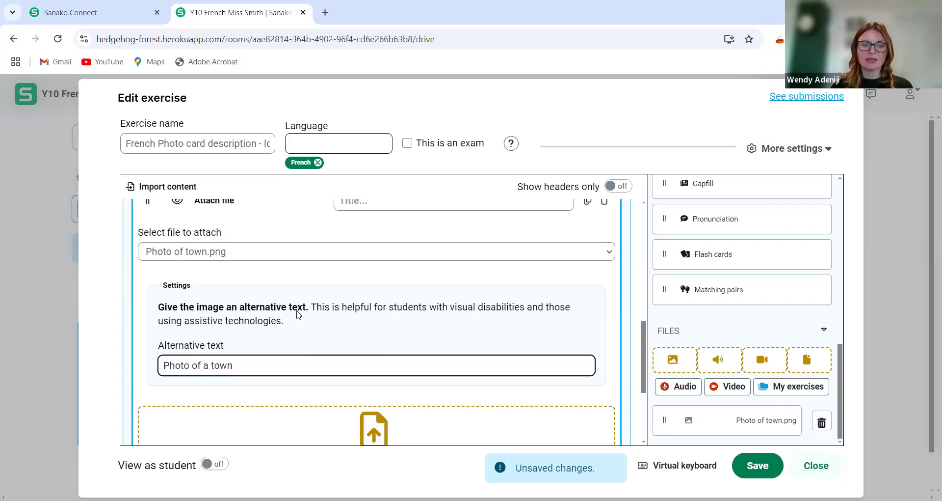
- Add an Advanced recorder task on a new page after the attached photo
scroll(297, 313, down, 3)
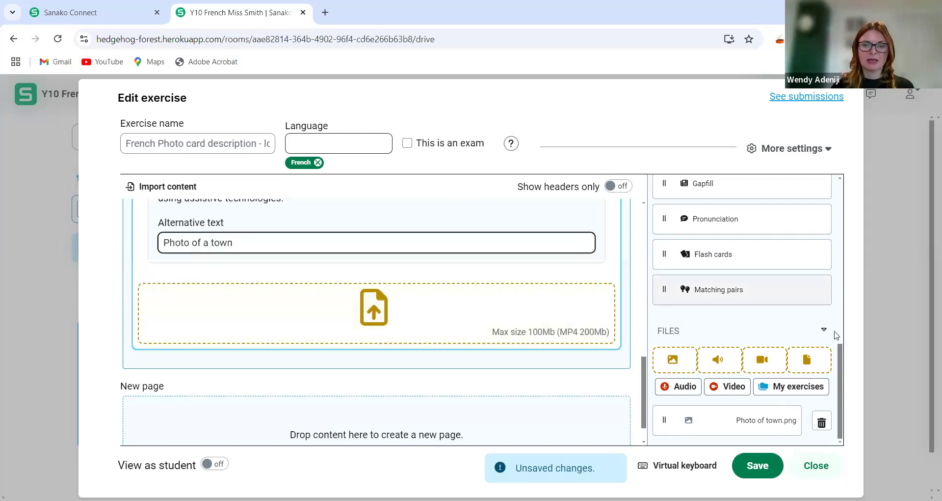
click(842, 357)
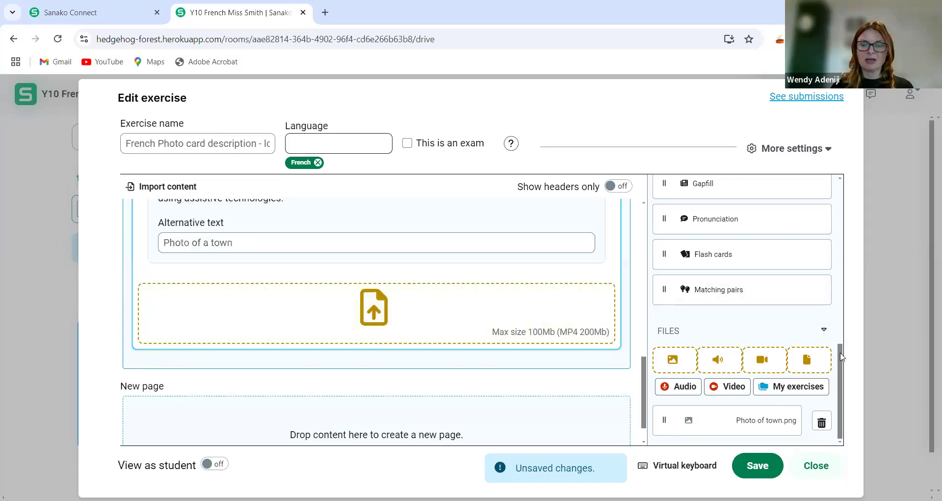
drag(842, 356, 842, 260)
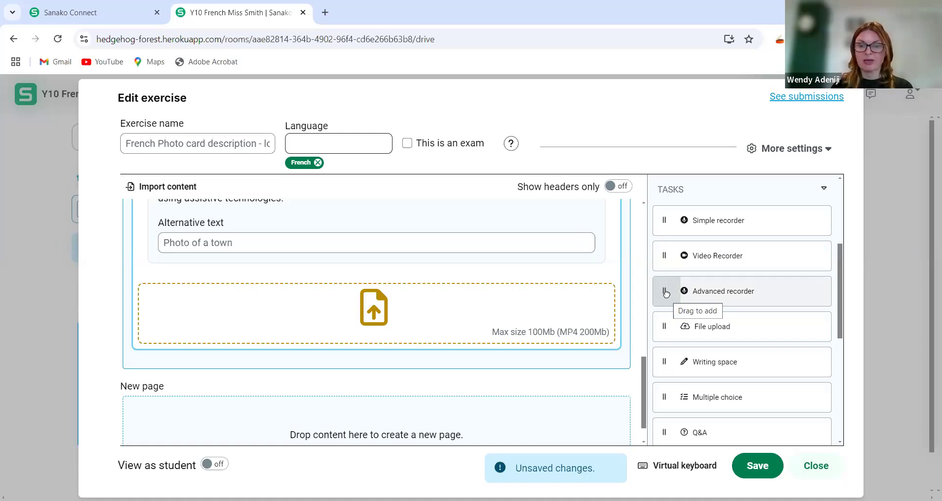
drag(665, 291, 460, 412)
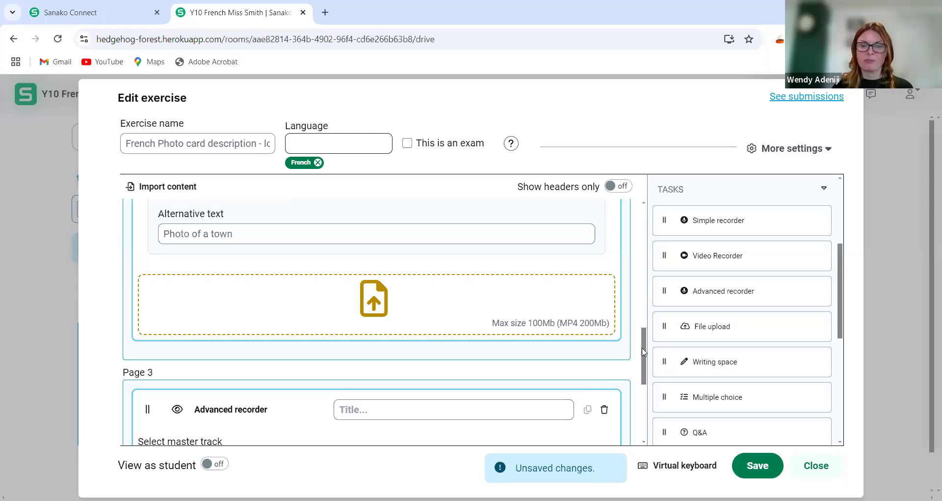
scroll(404, 266, down, 3)
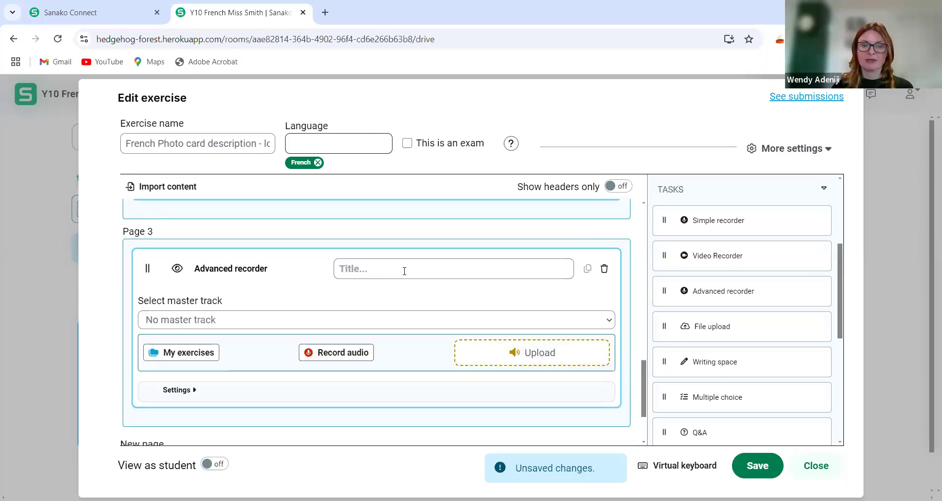
- Title the Advanced recorder "Listen to the questions and answer them. Don't forget to tick 'voice insert'." and save the exercise
click(404, 269)
text(Lis)
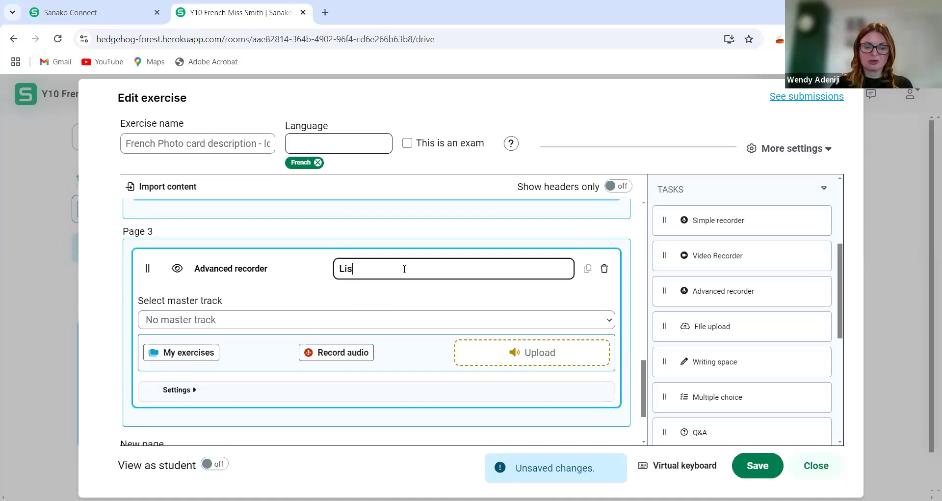
text(ten to th)
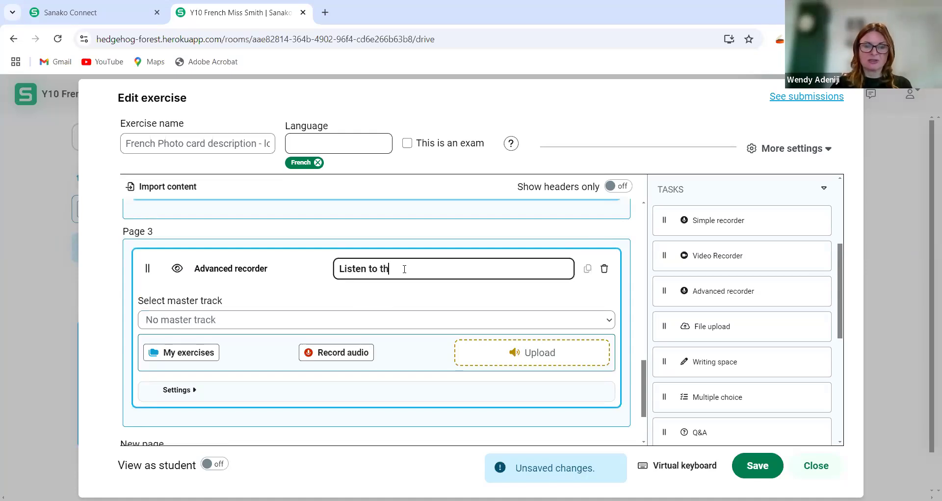
text(e questions)
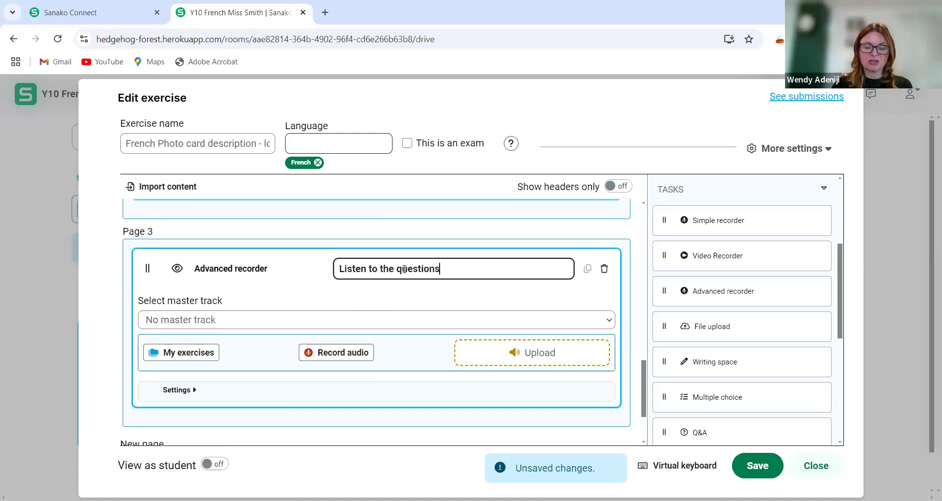
text( and answer)
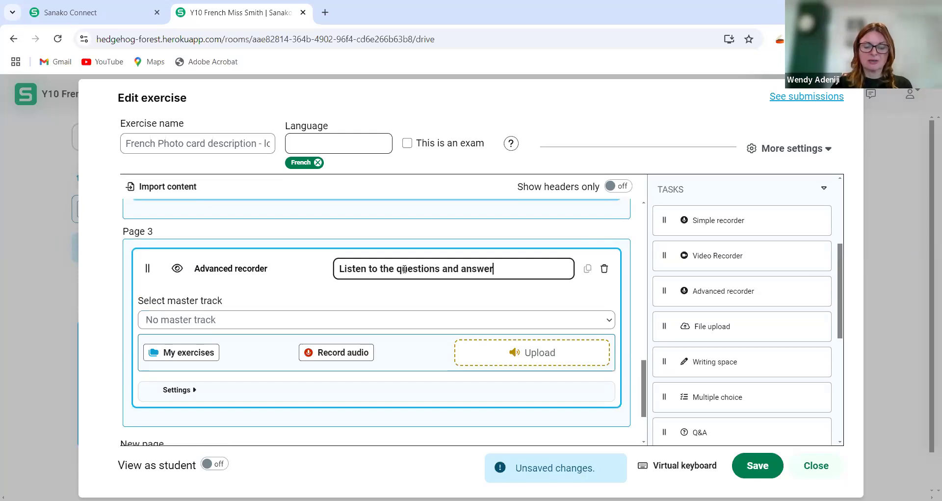
text( them. Do)
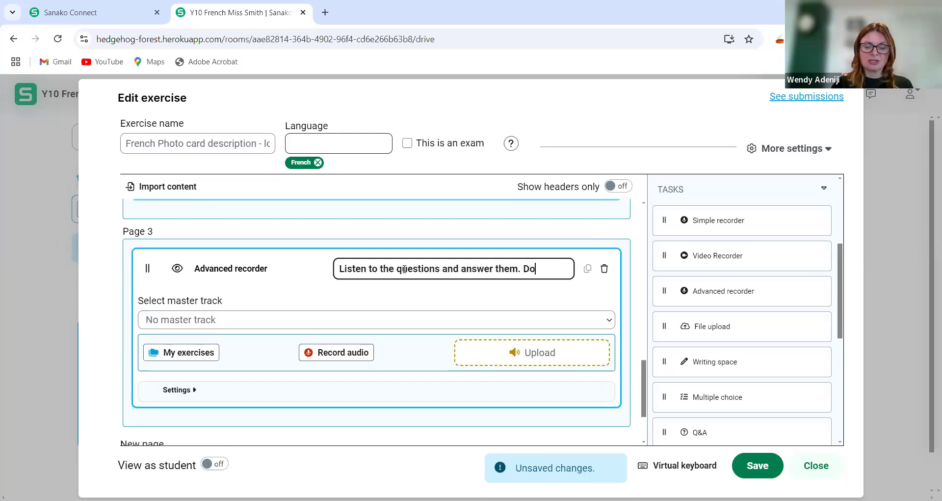
text(n't forget to tic)
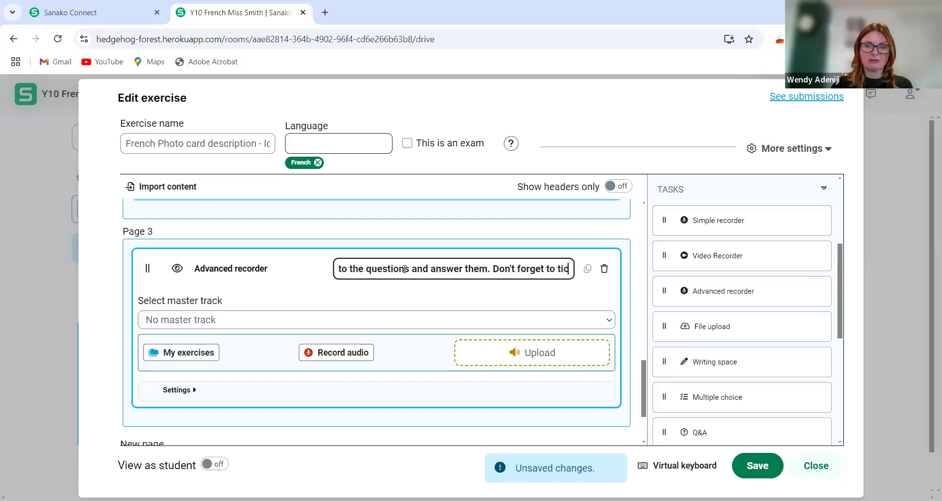
text(k 'voice)
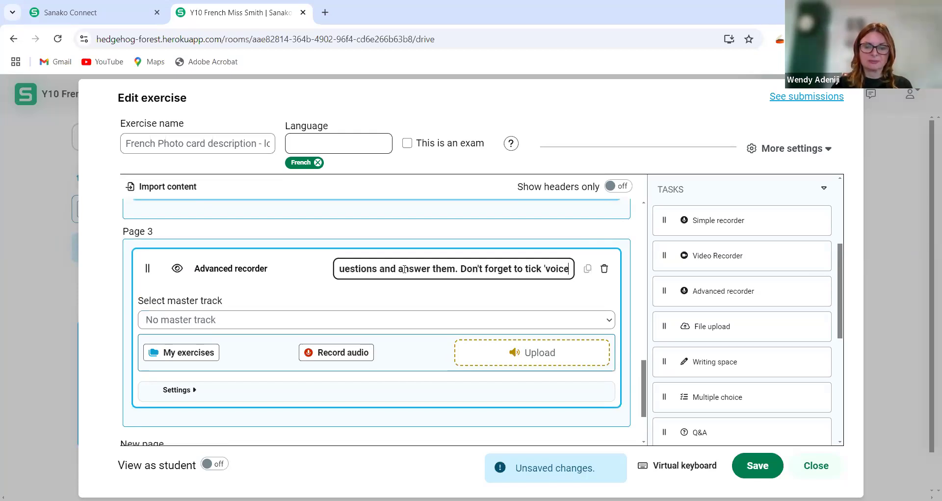
text( insert)
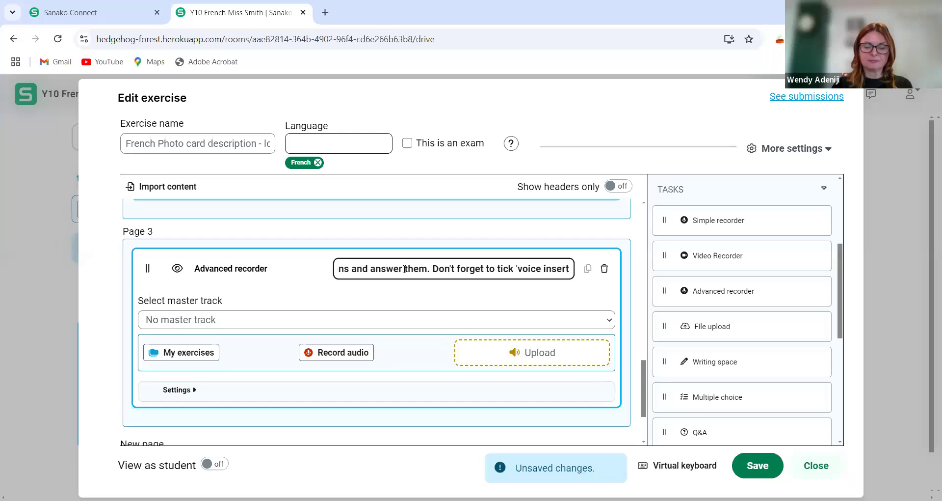
text('.)
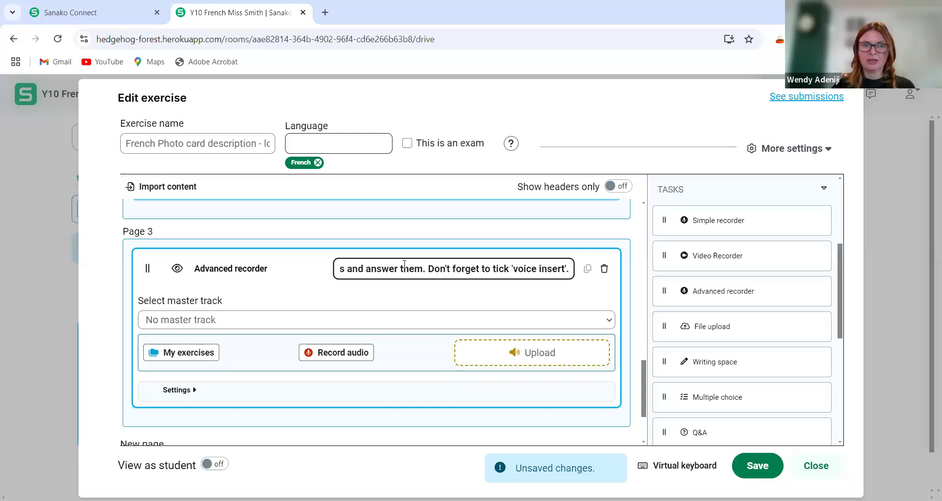
click(759, 466)
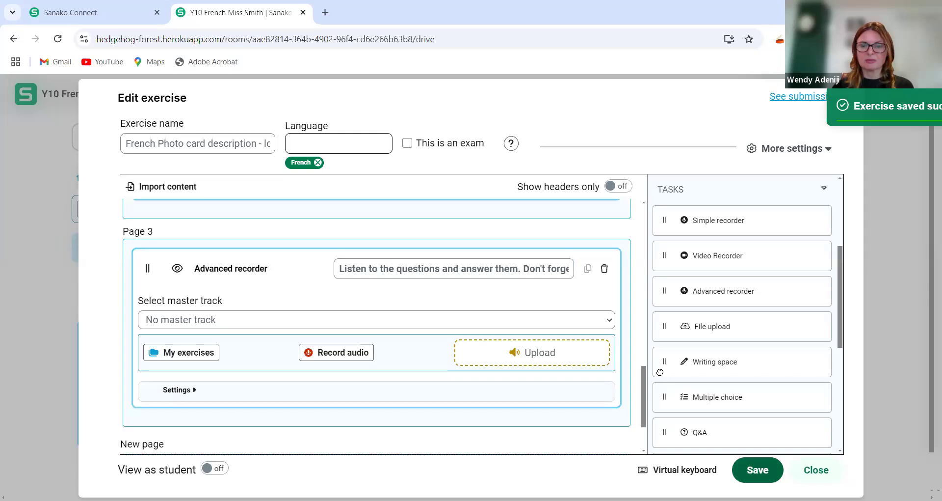
- Record the spoken questions for the Advanced recorder and upload the audio as teacher-recording
click(326, 355)
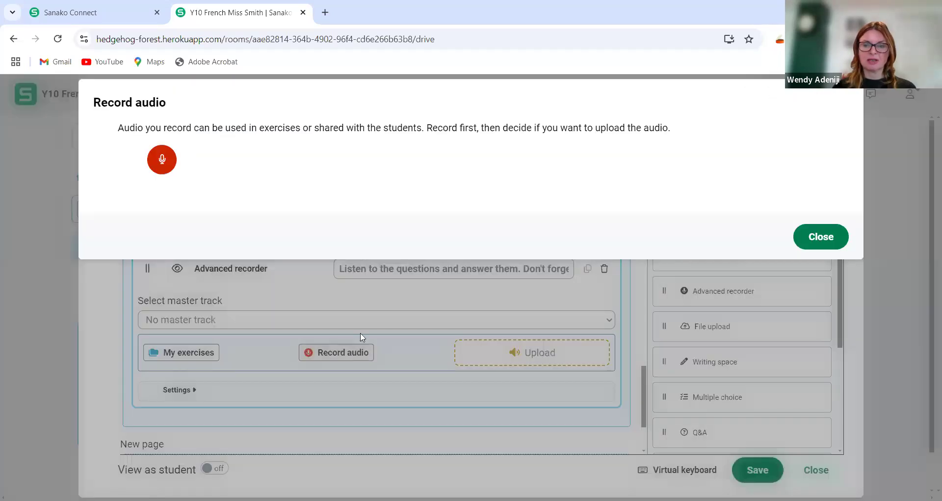
click(162, 160)
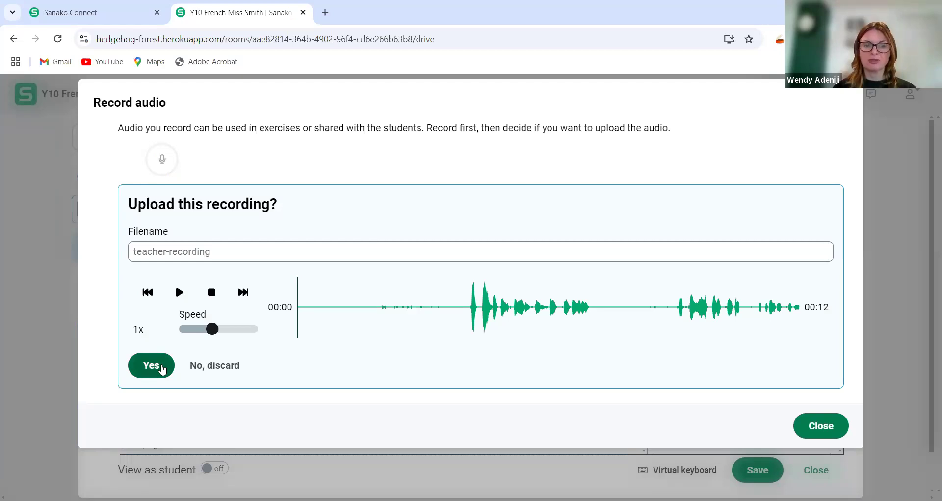
click(162, 368)
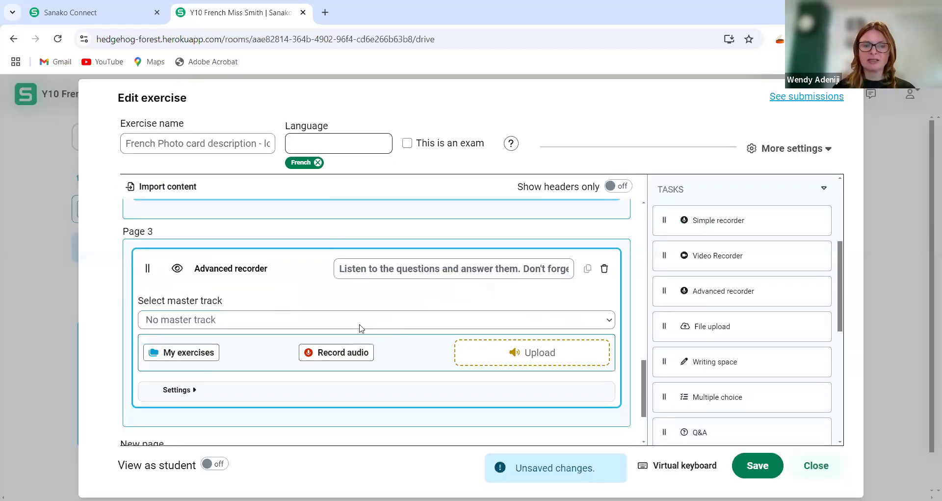
- Set teacher-recording.mp3 as the Advanced recorder's master track and save the exercise
click(421, 324)
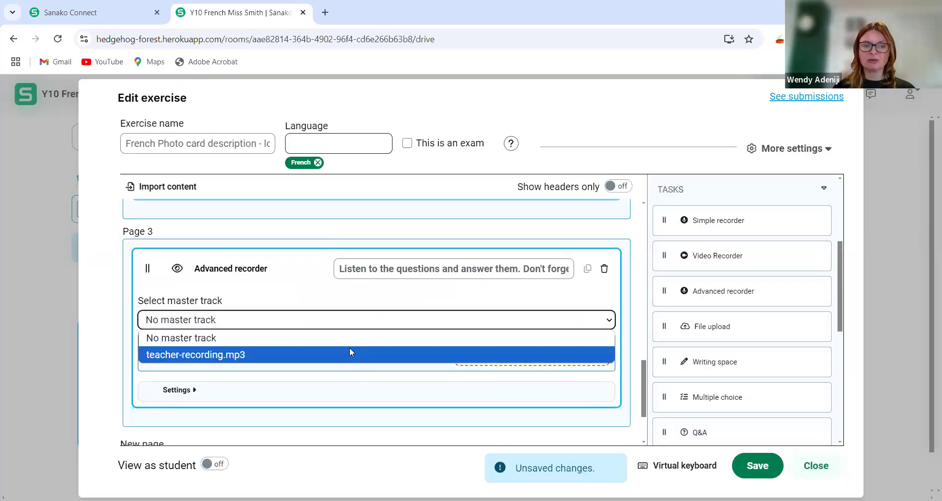
click(472, 354)
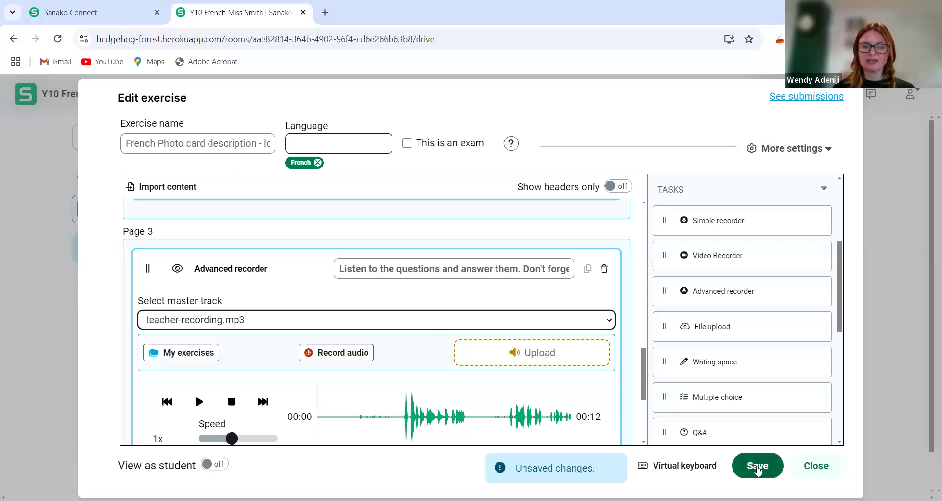
click(758, 470)
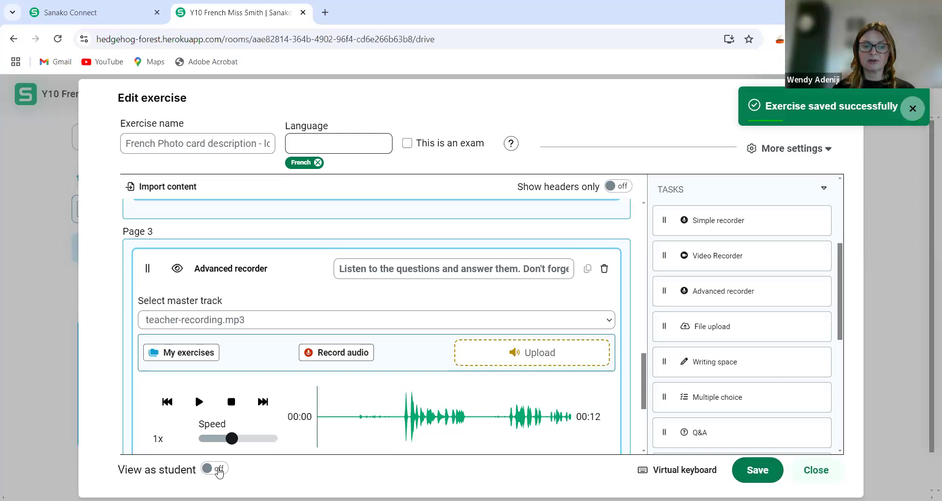
- Preview all three pages of the exercise as a student, try the voice insert option, and close the exercise
click(214, 468)
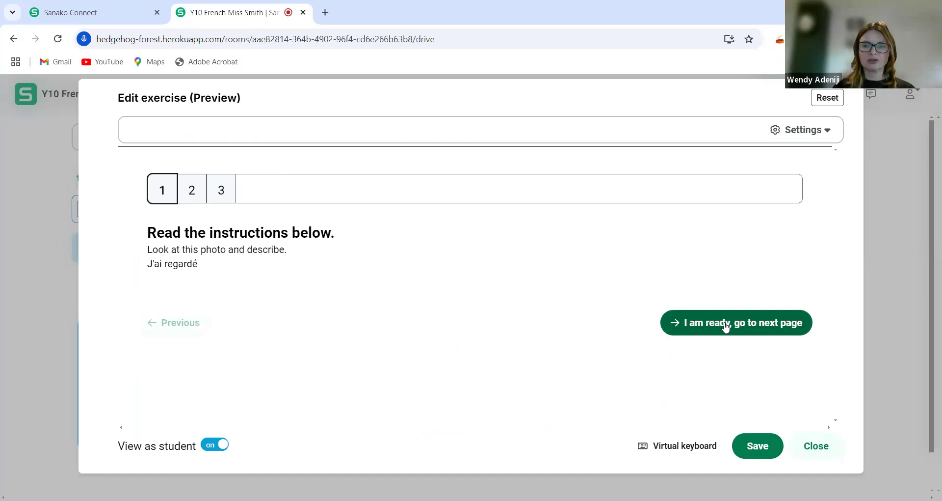
click(726, 325)
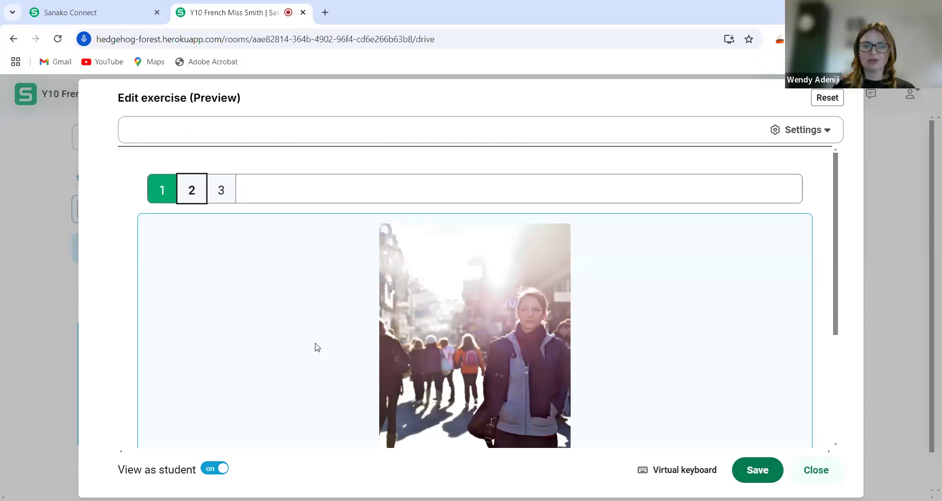
scroll(699, 430, down, 1)
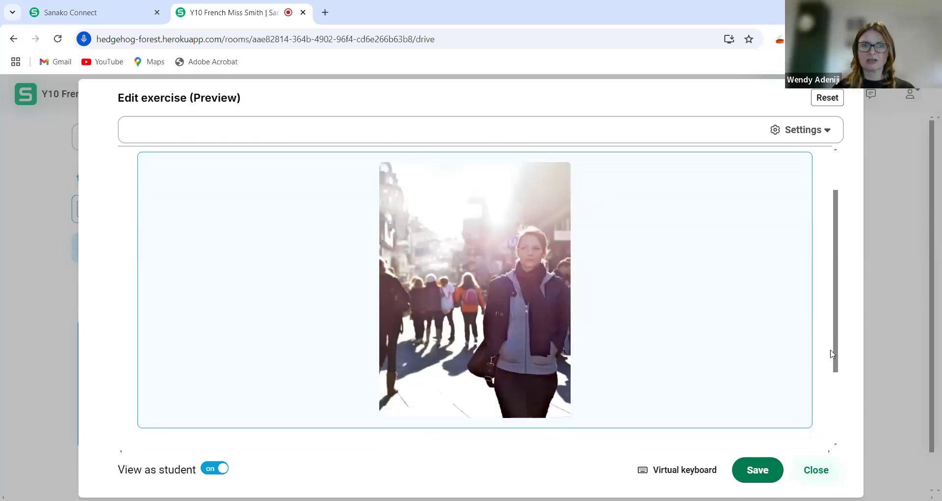
scroll(756, 375, down, 2)
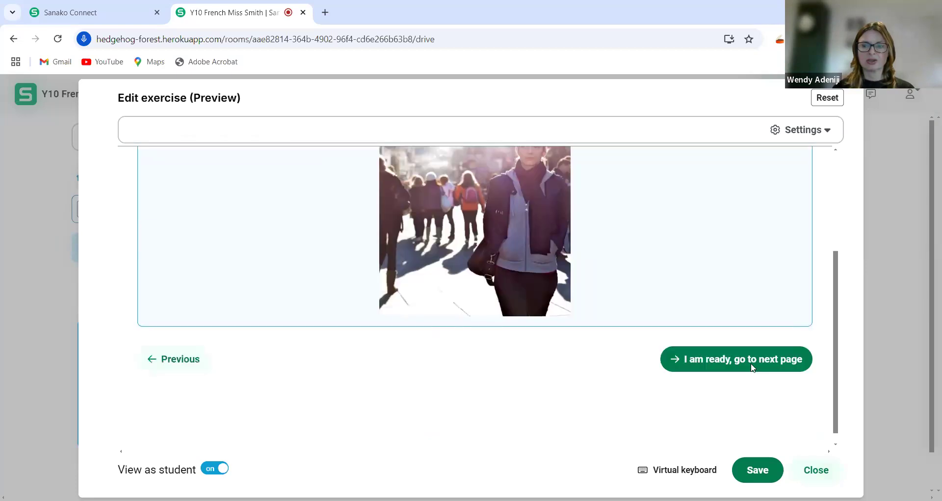
click(752, 365)
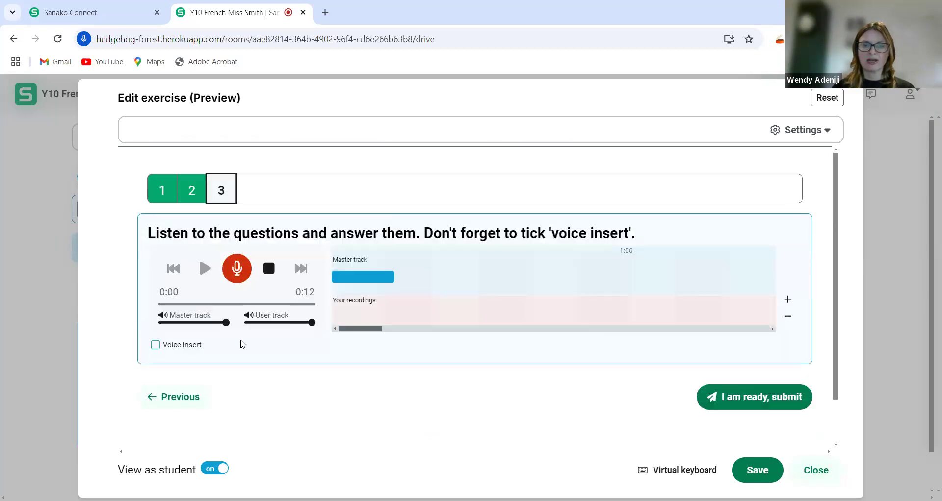
click(156, 346)
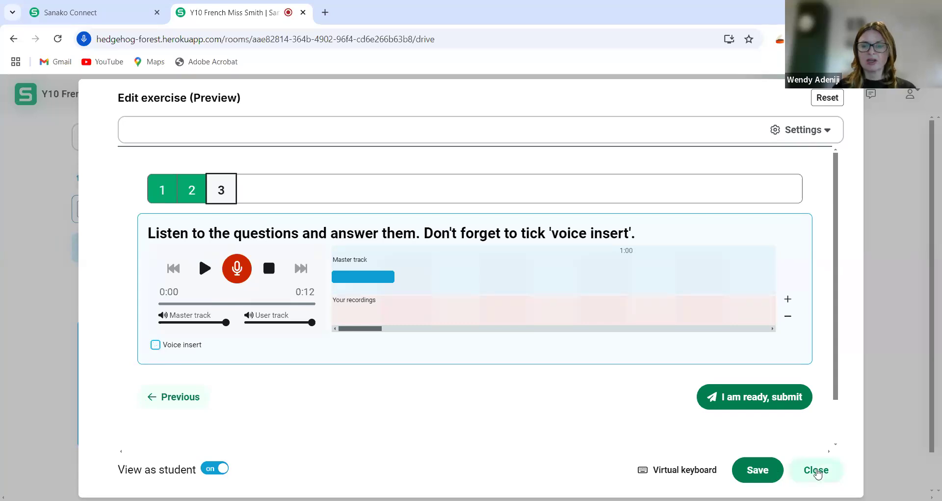
click(816, 470)
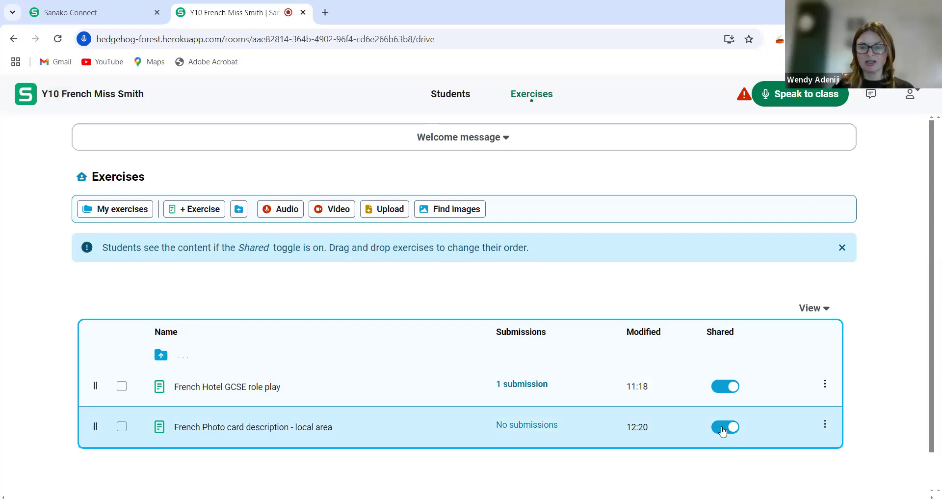
- Turn sharing off and back on for the exercise French Photo card description - local area
click(723, 431)
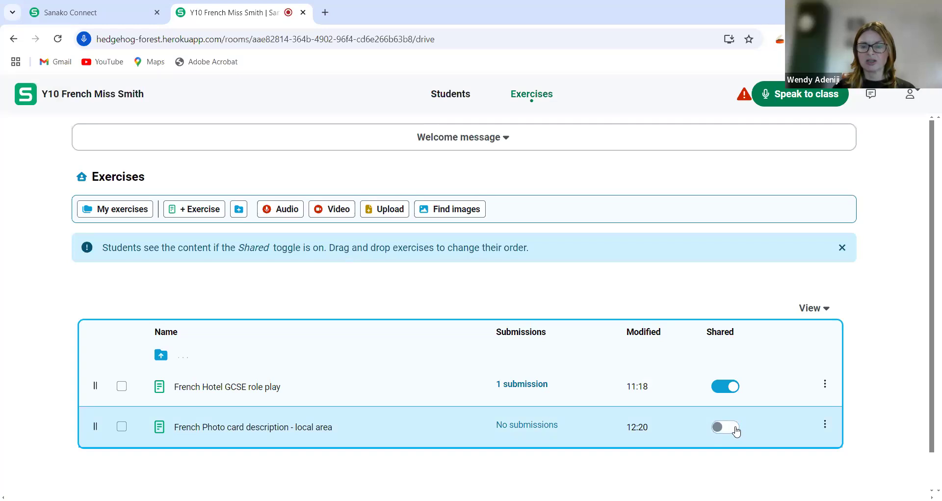
click(734, 430)
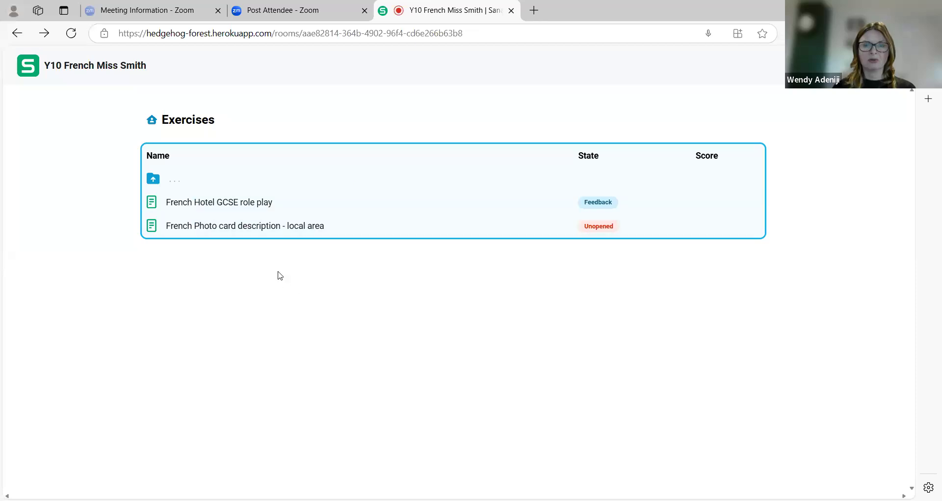
- Open the exercise French Photo card description - local area as a student and advance through the instructions and photo to page 3
click(257, 226)
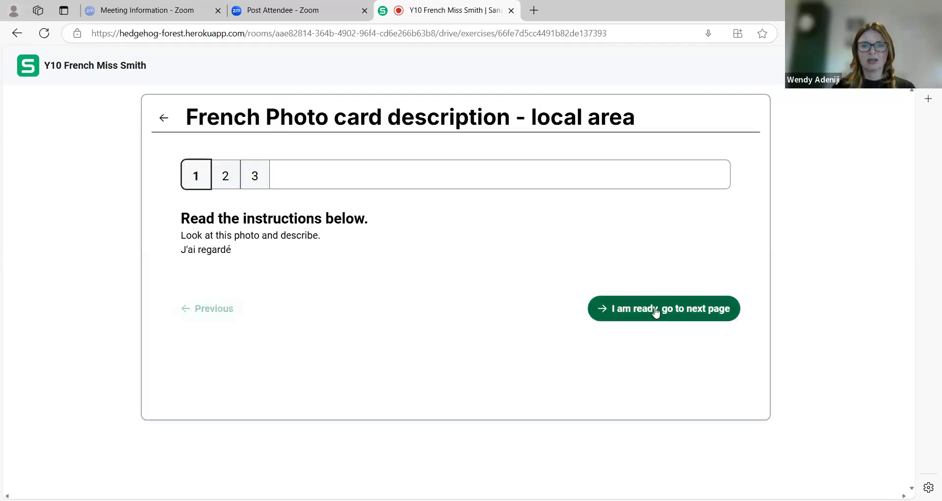
click(654, 307)
scroll(646, 330, down, 3)
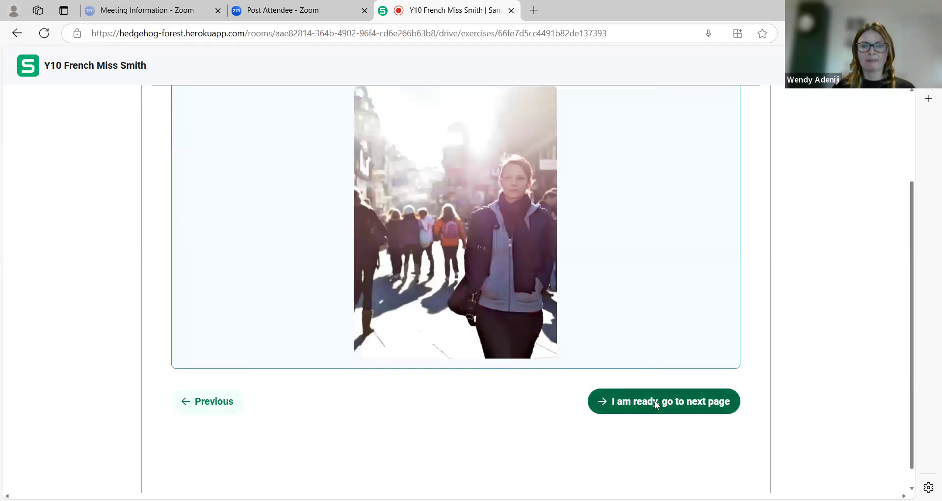
click(655, 402)
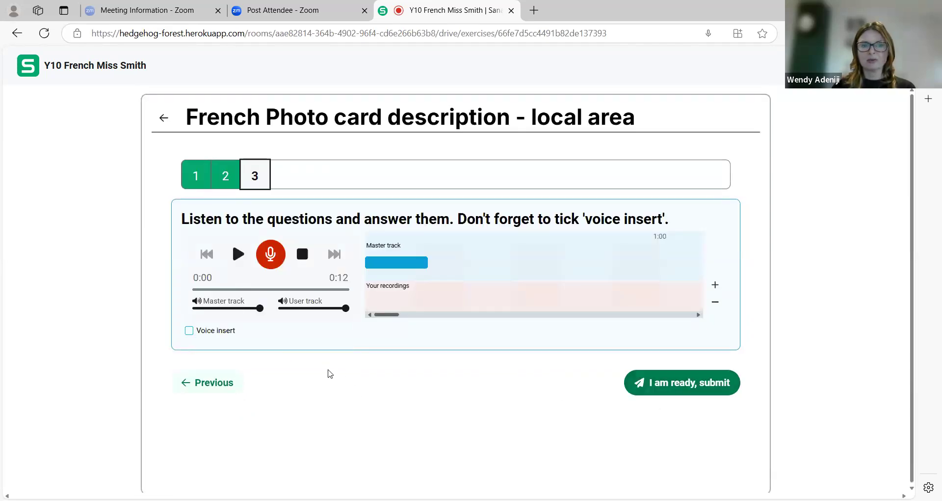
- Enable voice insert, record a spoken answer at 0:07 of the master track, and submit the exercise
click(189, 331)
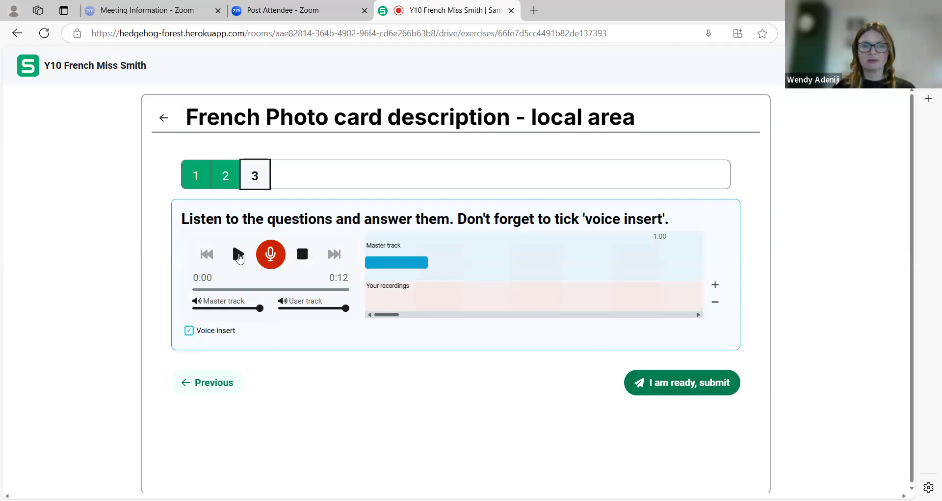
click(239, 255)
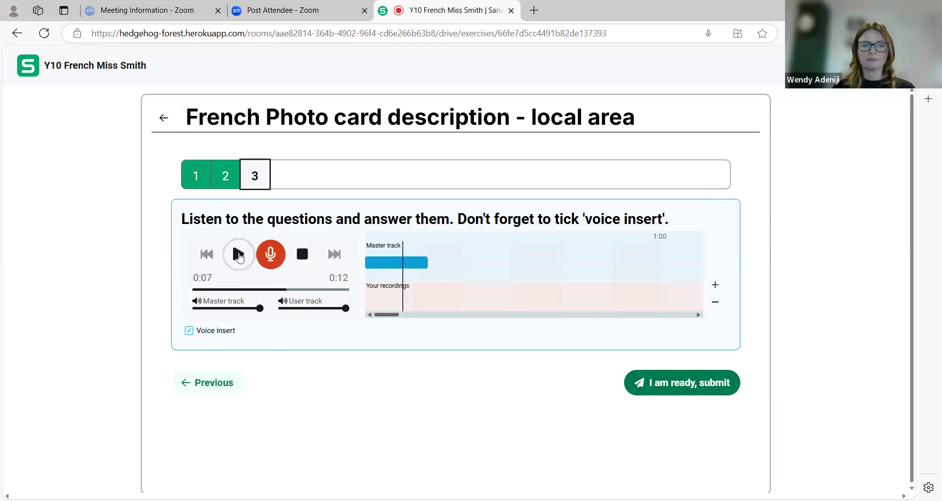
click(270, 255)
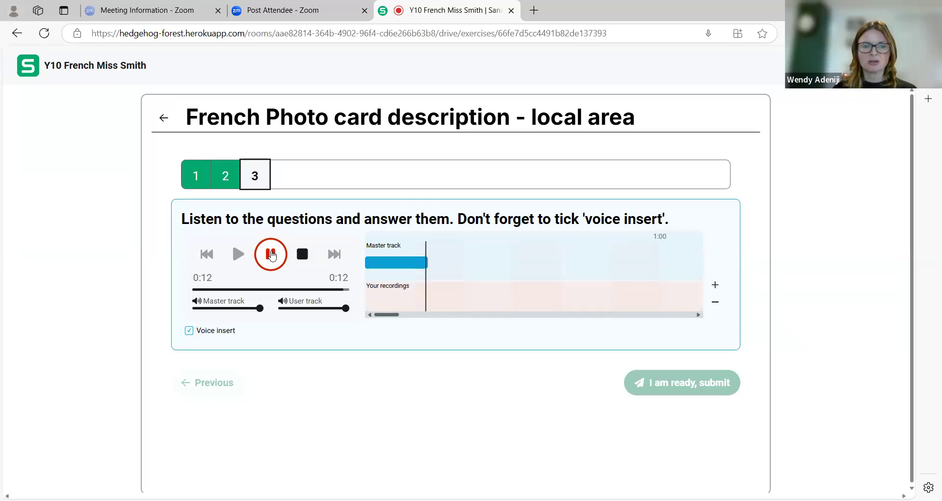
click(271, 254)
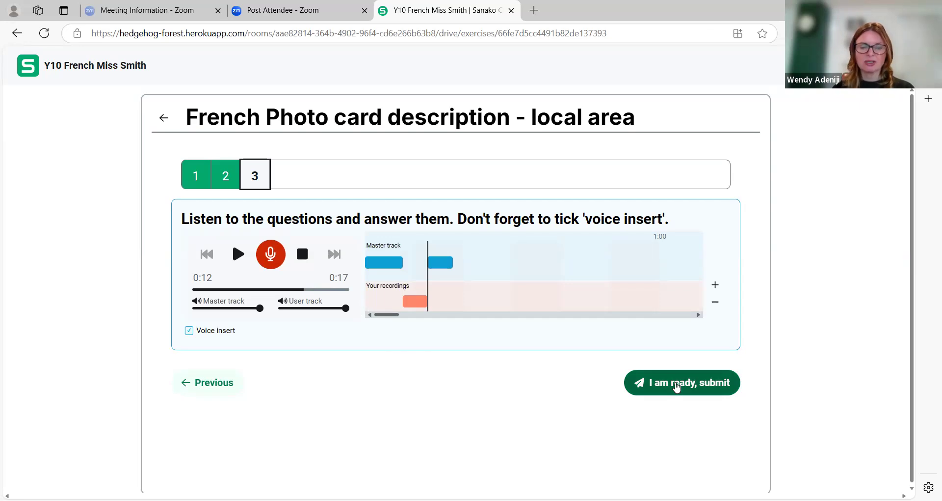
click(677, 386)
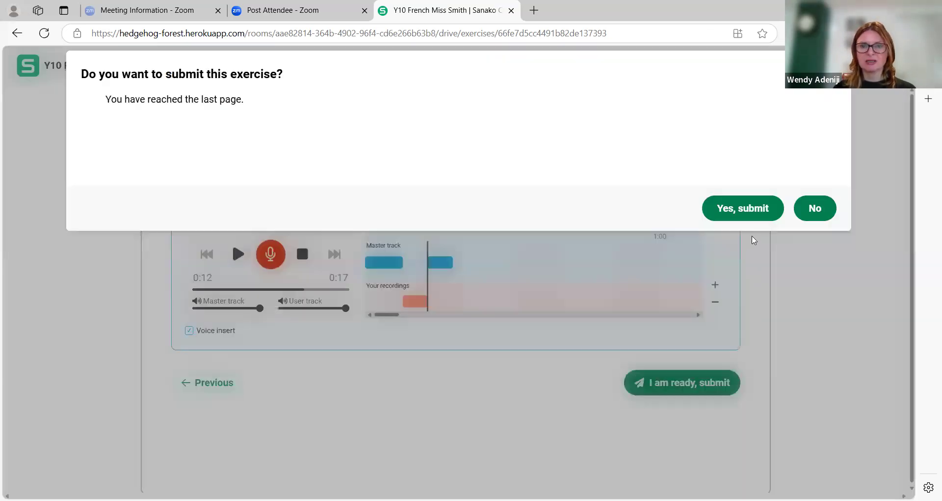
click(749, 211)
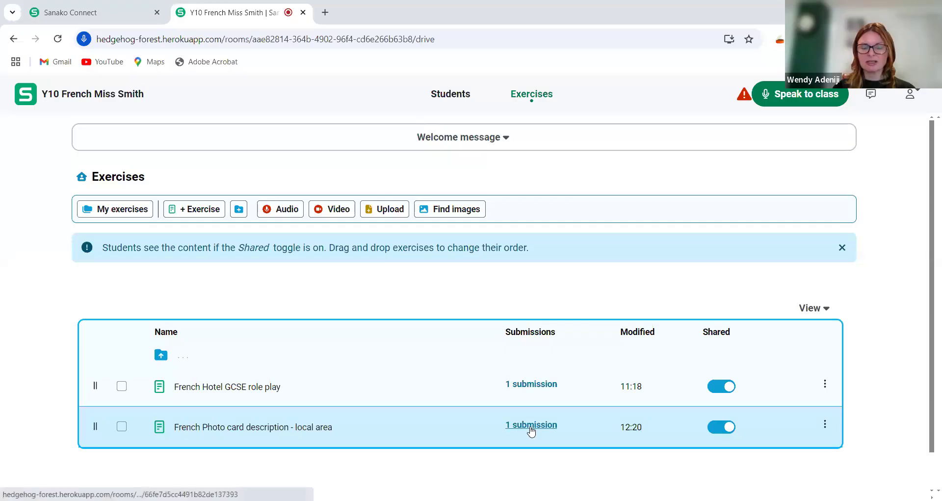
- Open the student's submission for French Photo card description - local area in the teacher's room and go to the recorded answer
click(532, 425)
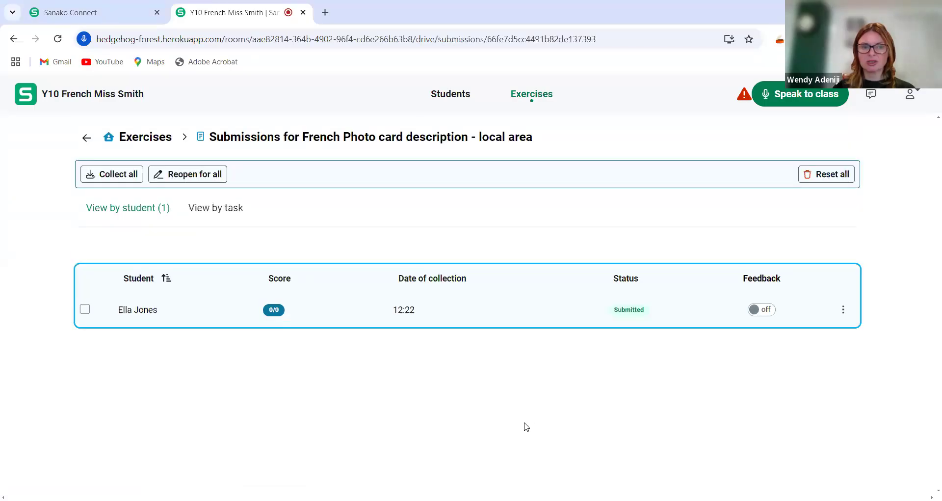
click(136, 310)
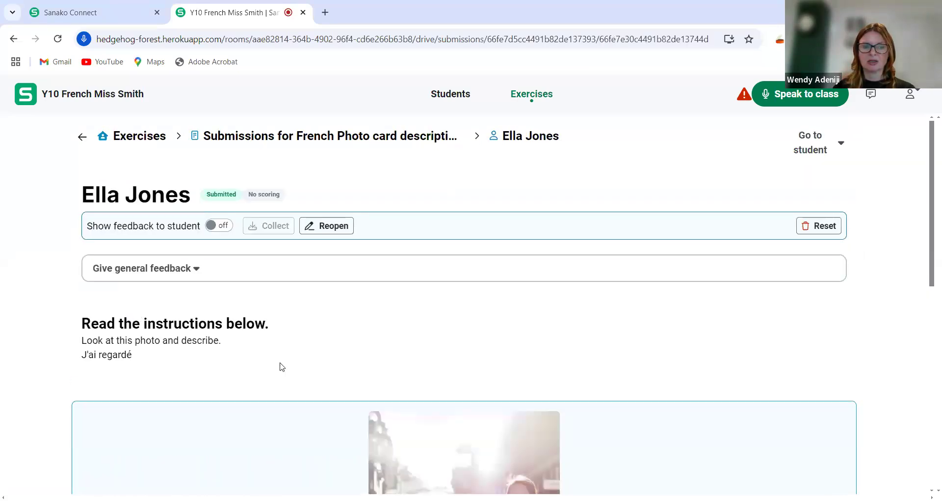
scroll(280, 366, down, 6)
scroll(611, 409, down, 3)
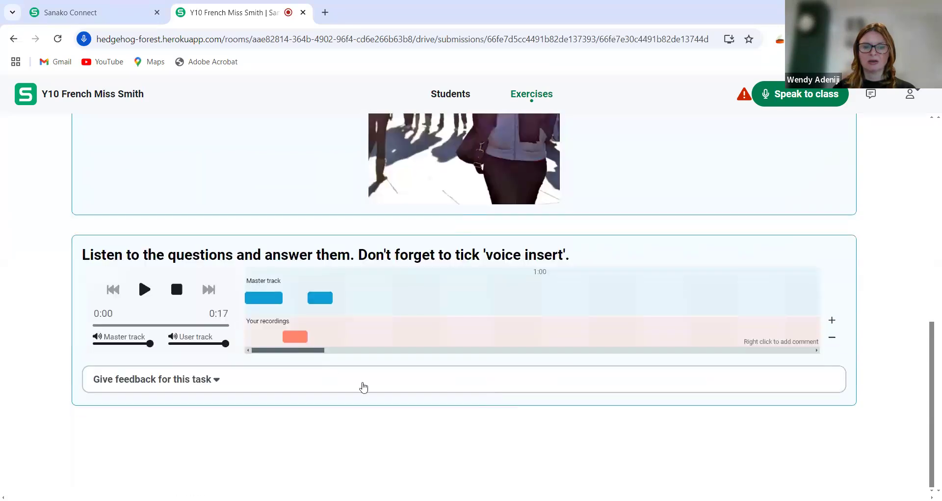
- Add the comment "Well done." with a recorded audio comment at 0:09 of the student's recording
right_click(291, 338)
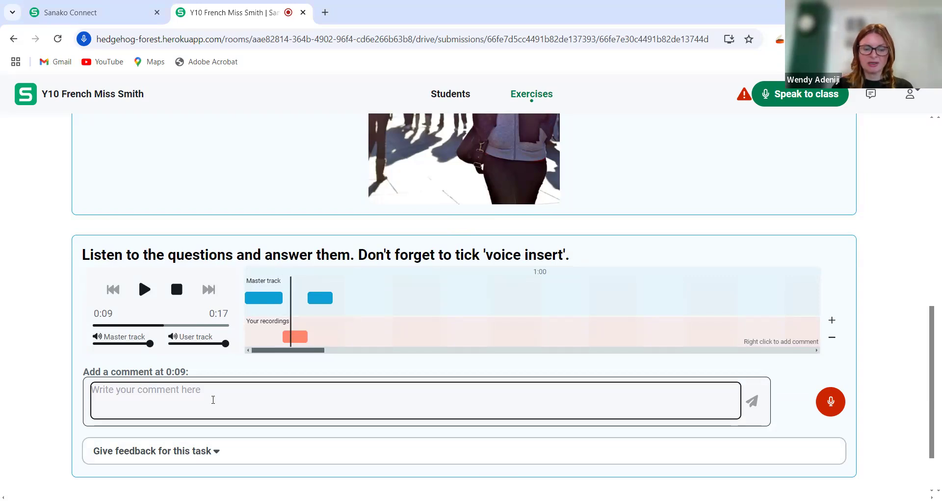
text(Well done.)
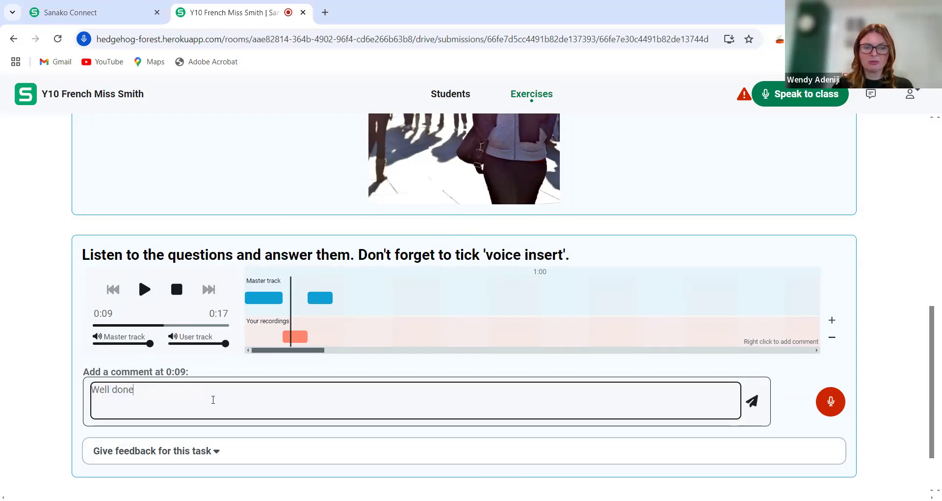
click(834, 403)
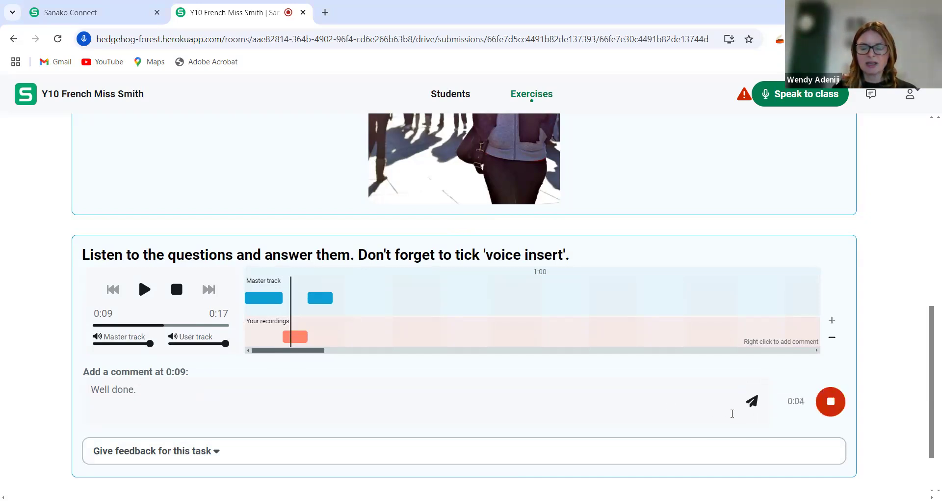
click(824, 408)
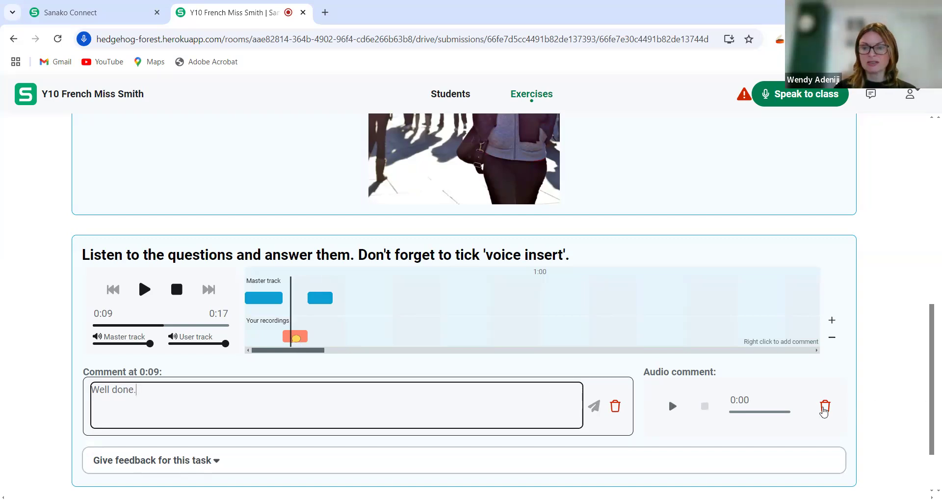
- Turn on showing feedback to the student for this submission
drag(927, 395, 920, 219)
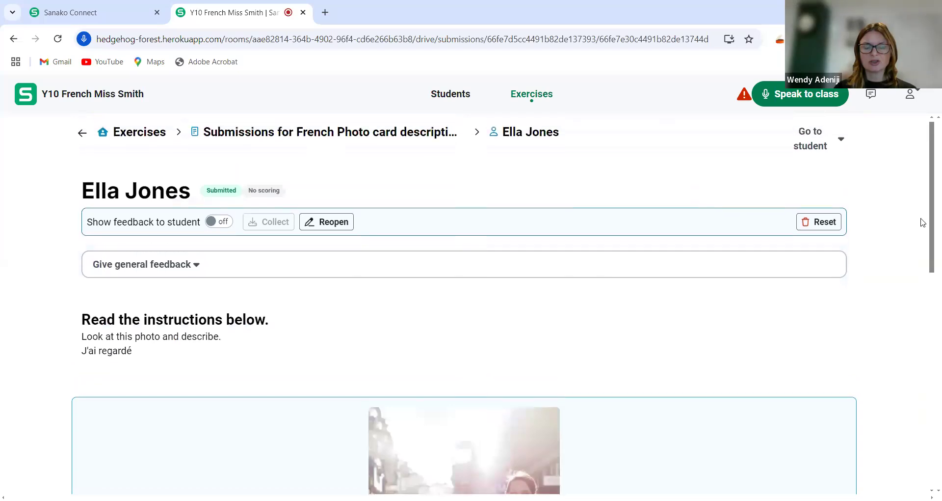
click(221, 227)
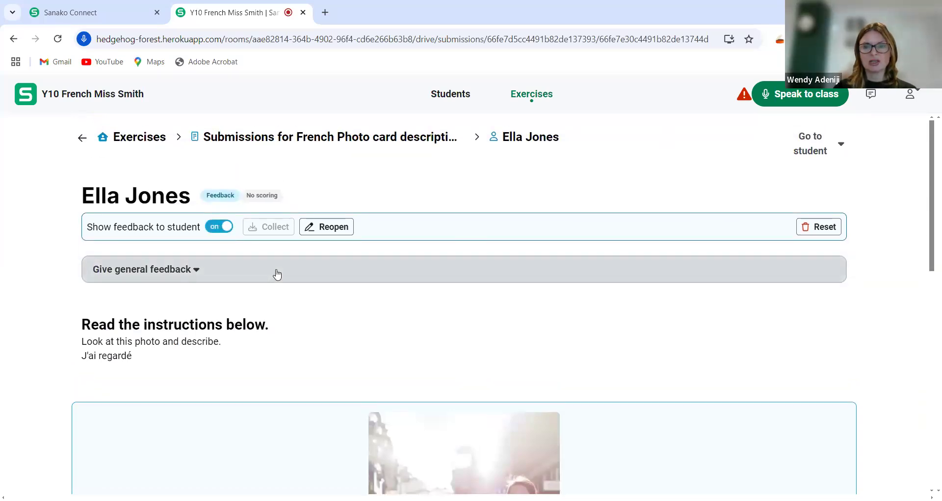